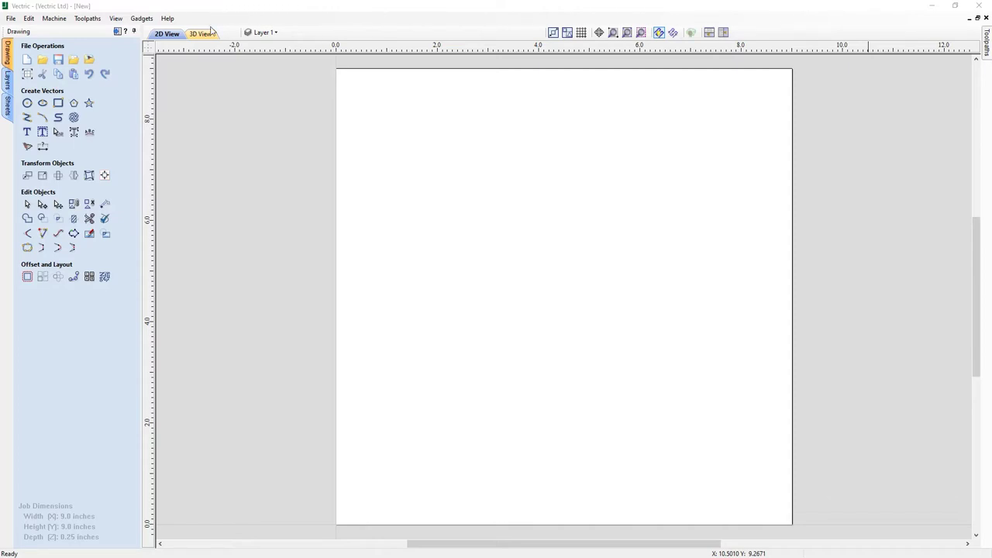
- Look up the Polyline Tool quick keys in the Keyboard Shortcuts help page, then return to the drawing
click(168, 20)
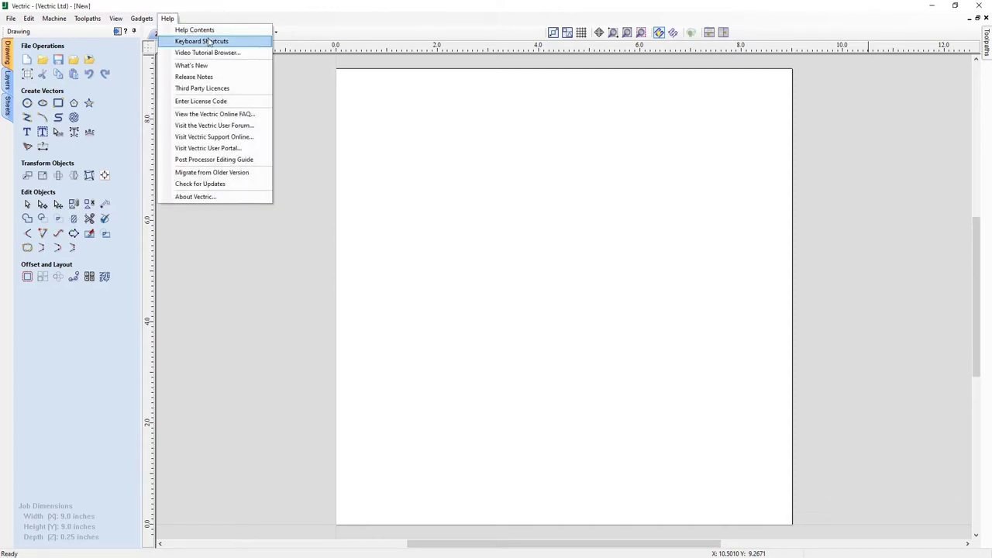
click(208, 42)
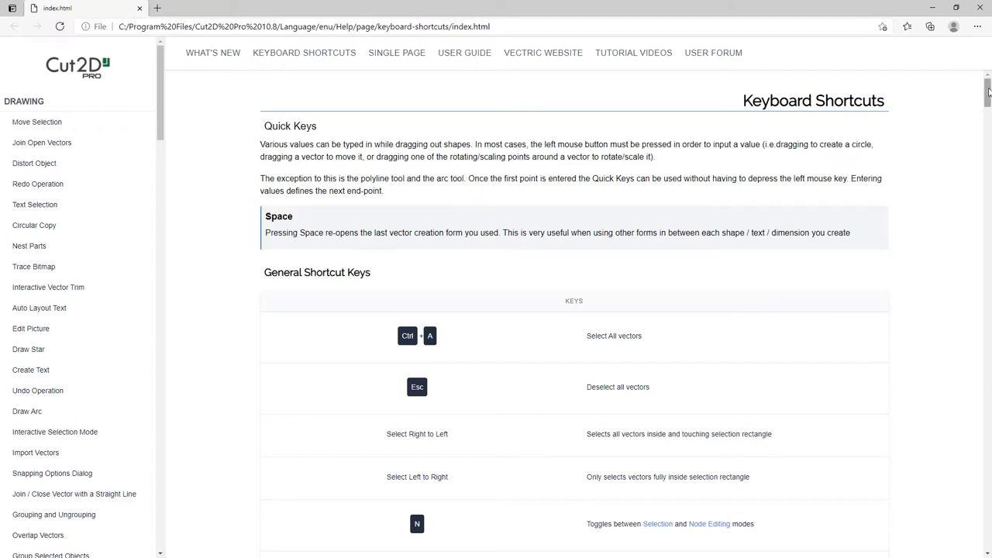
mouse_move(988, 92)
mouse_down()
mouse_move(980, 460)
mouse_move(981, 441)
mouse_up()
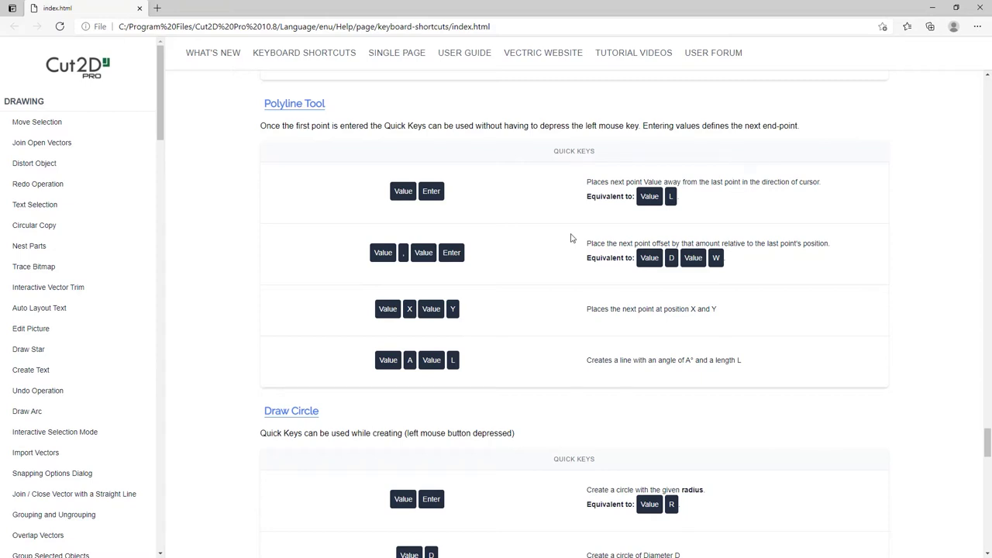
click(933, 11)
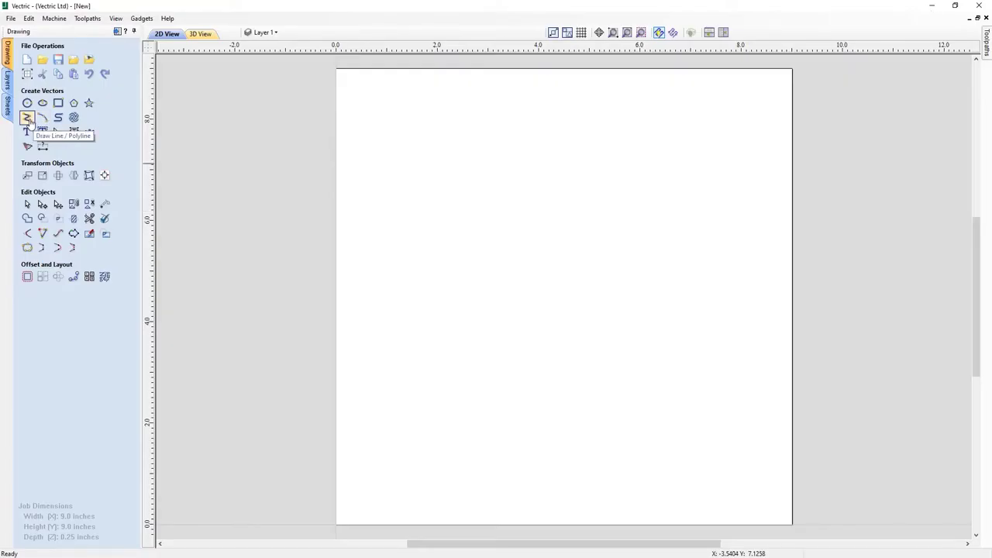
- Draw a closed square with 3-inch sides as a polyline, starting near the sheet's lower-left corner and entering each side length with quick keys
click(27, 118)
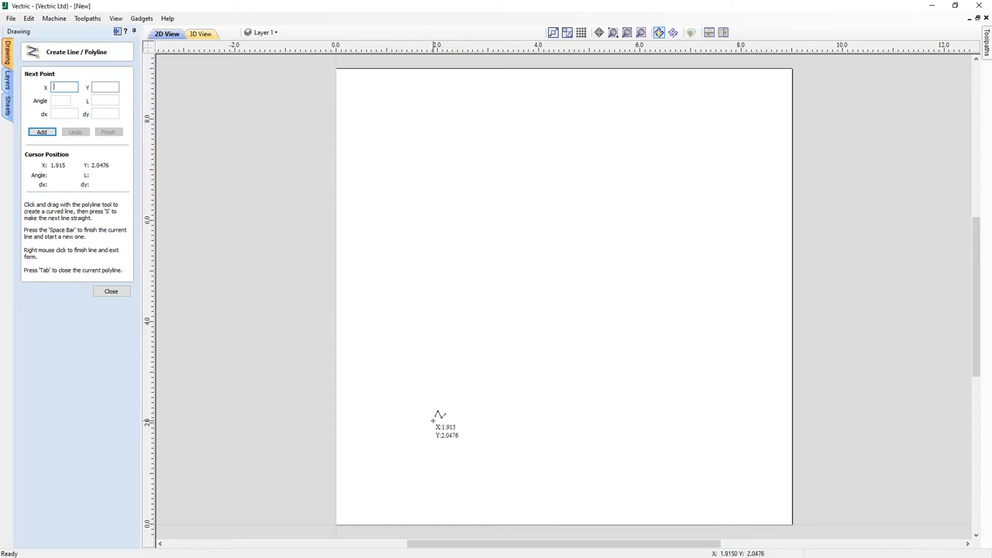
click(394, 450)
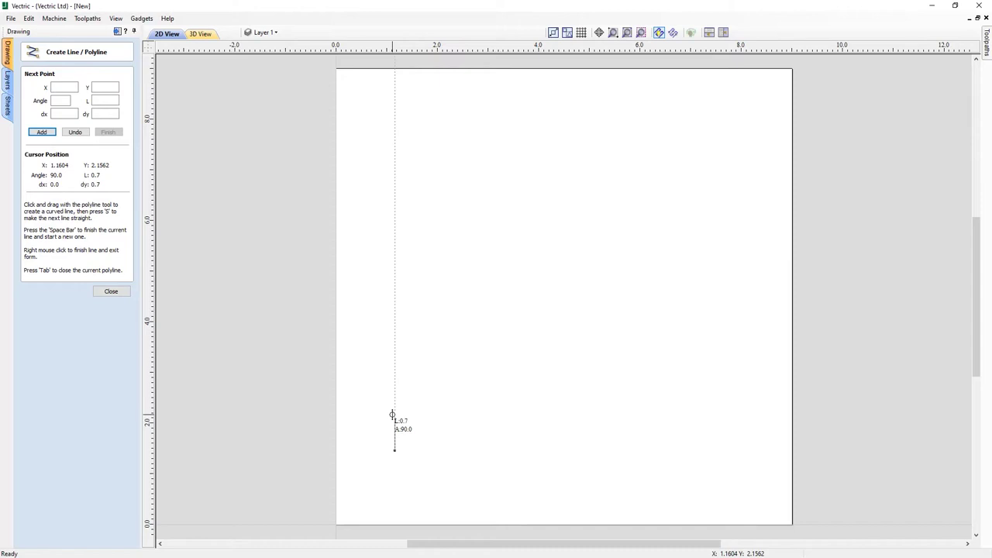
text(3)
key(BackSpace)
text(3)
key(Return)
text(3)
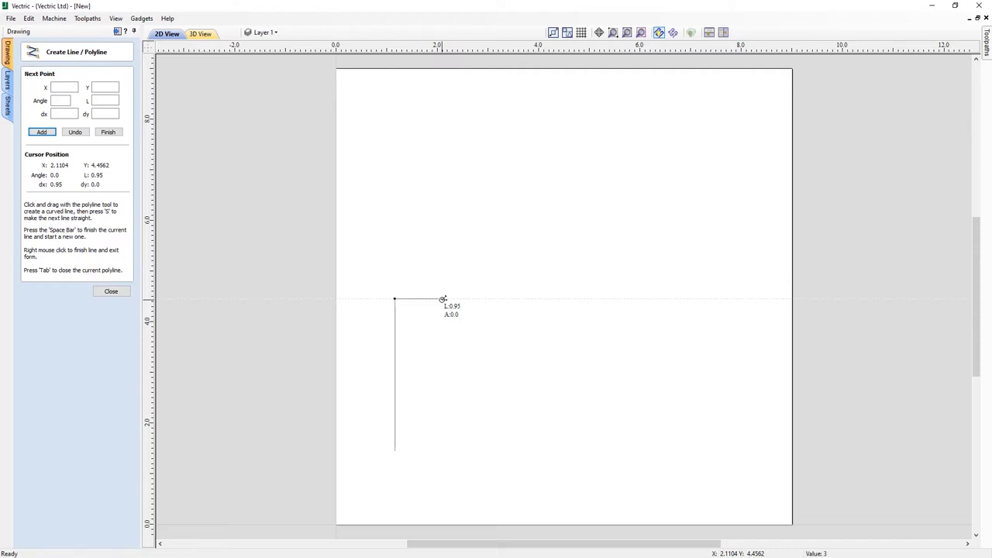
key(Return)
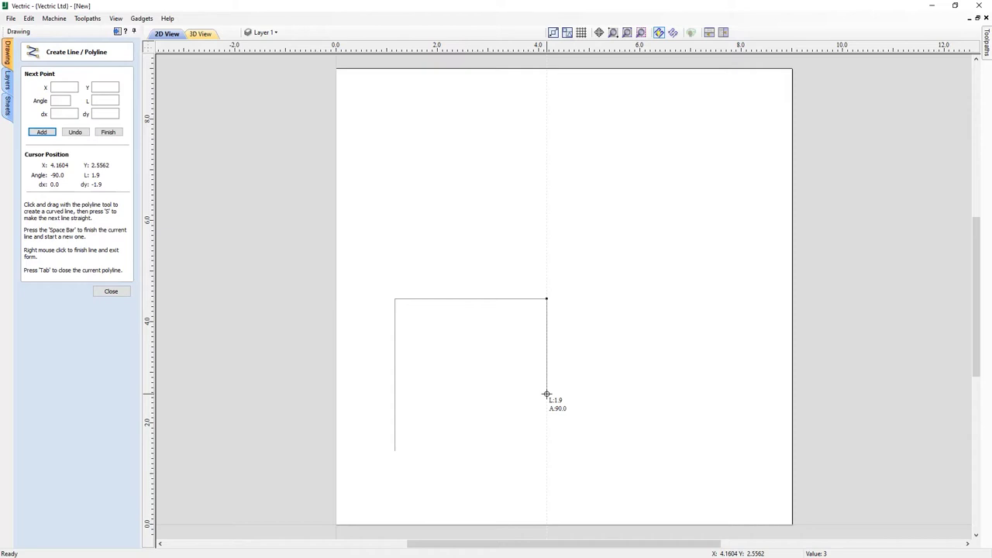
key(Return)
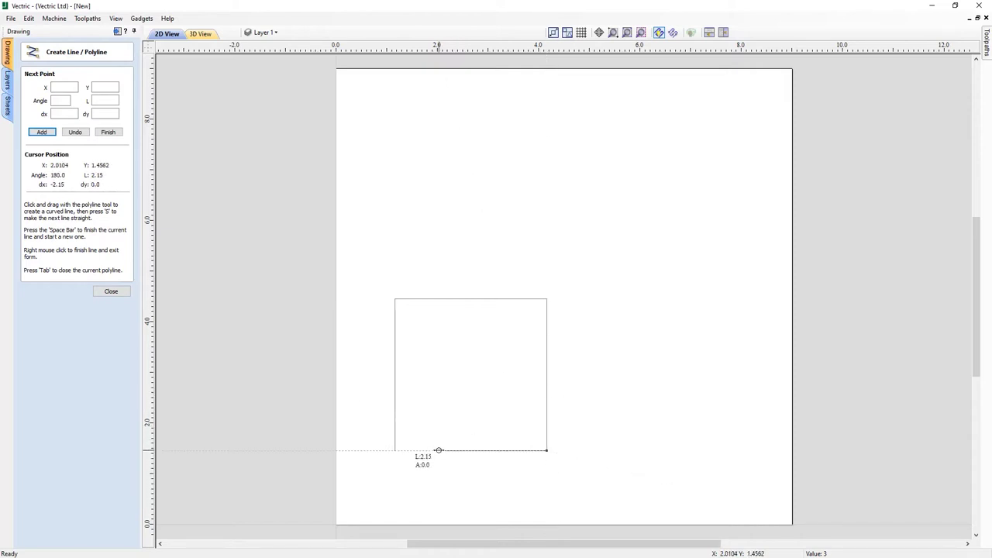
key(Tab)
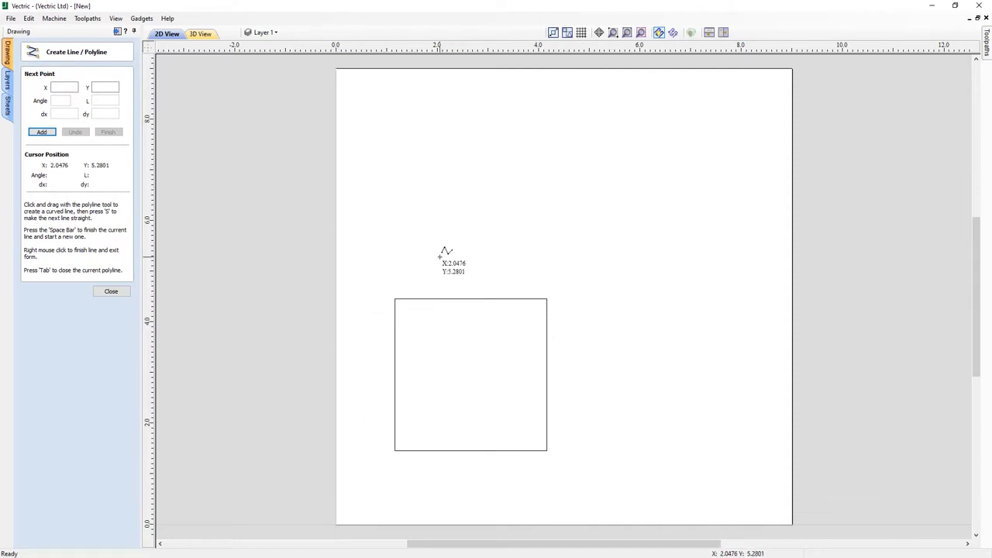
- Draw a closed 45-degree diamond with 3-inch sides as a polyline, starting from the square's upper-right corner
click(547, 298)
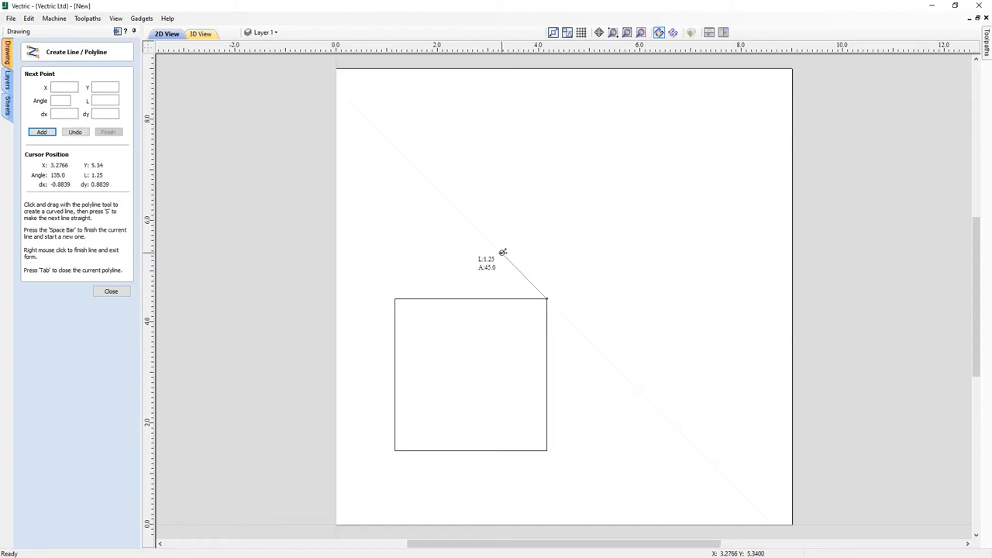
text(3)
key(Return)
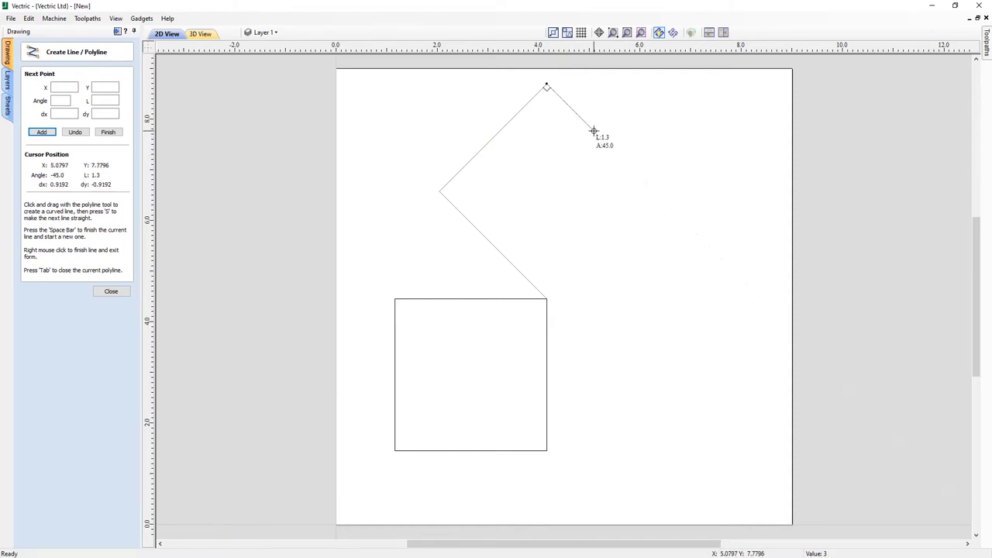
click(654, 191)
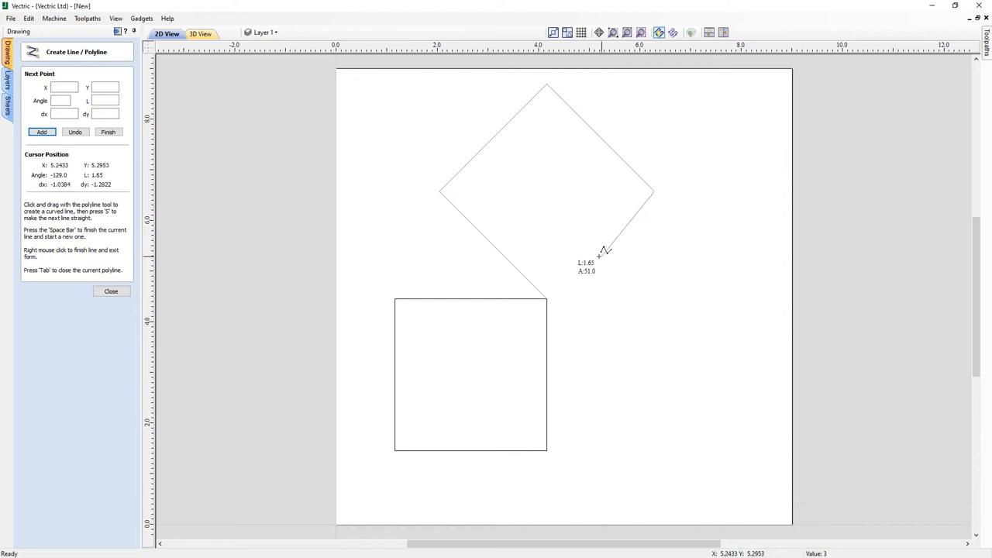
key(Tab)
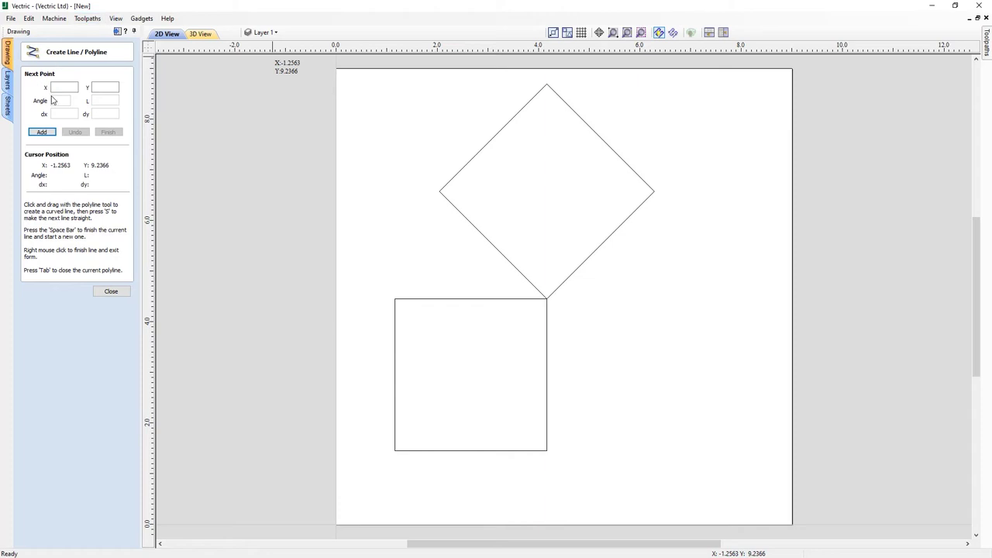
- Draw an open polyline beside the square using lengths of -2, running 2 inches straight down and 2 inches diagonally down-left at 45 degrees
click(103, 90)
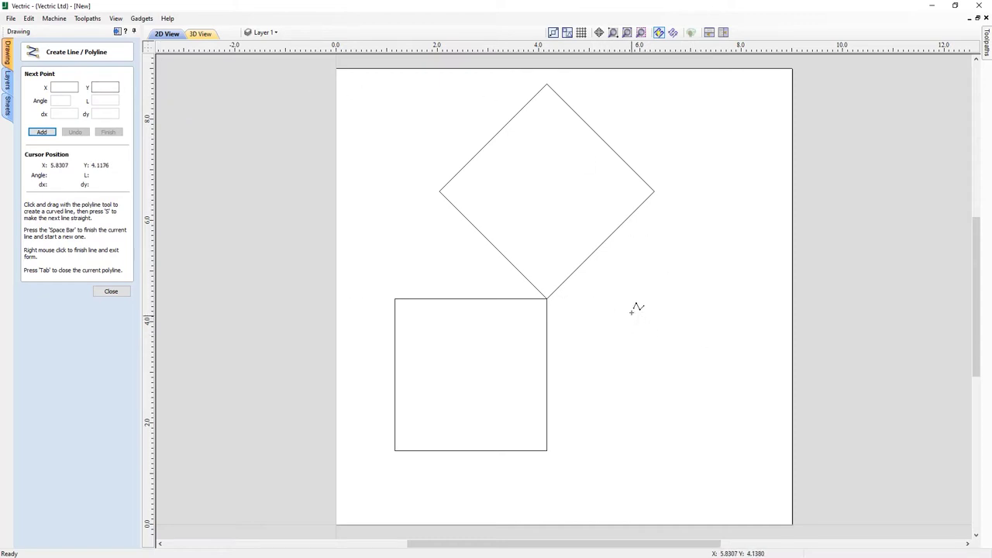
click(609, 306)
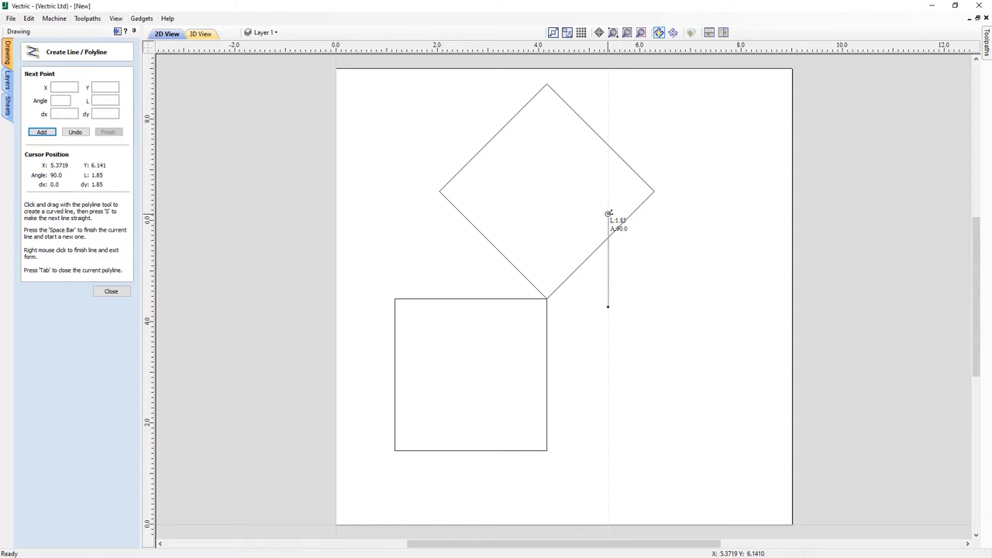
text(-2)
key(Return)
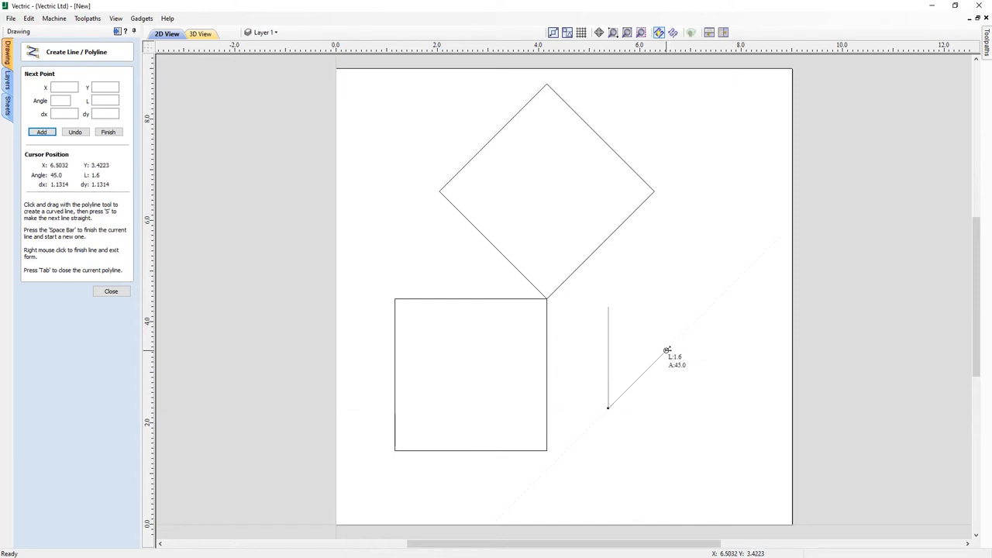
text(-2)
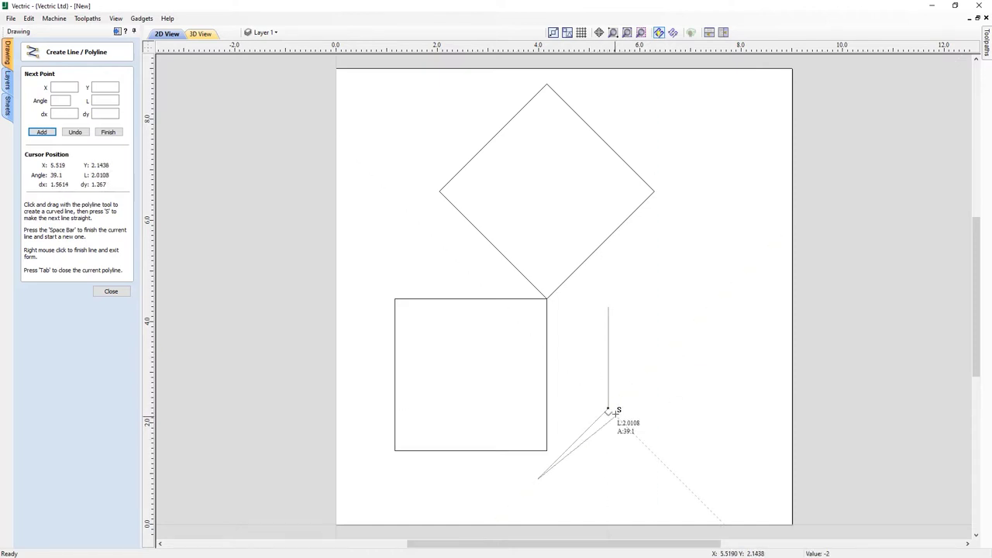
click(537, 479)
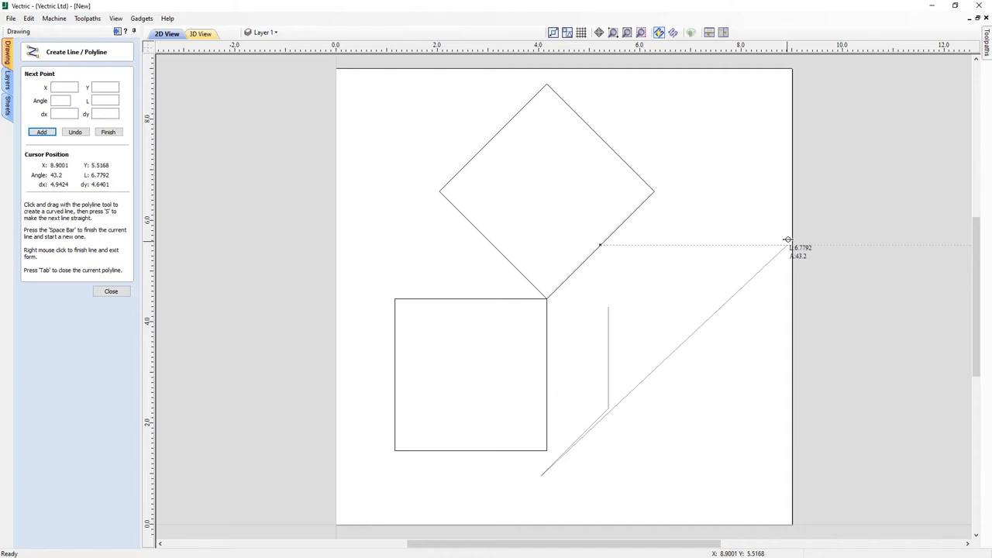
right_click(664, 404)
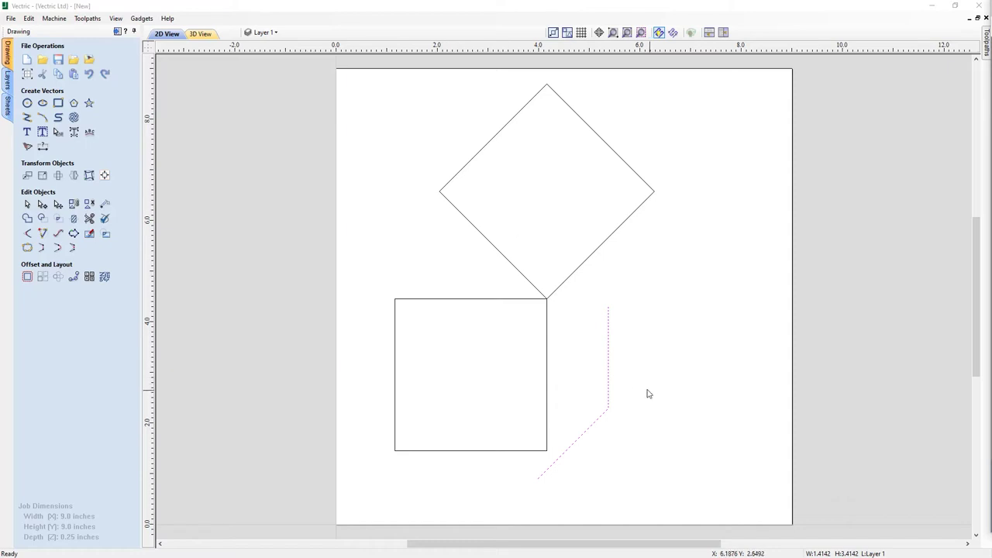
- Draw a closed right triangle as a polyline near the sheet's lower right, with its sloping side set to 33 degrees and 2 inches long
click(27, 117)
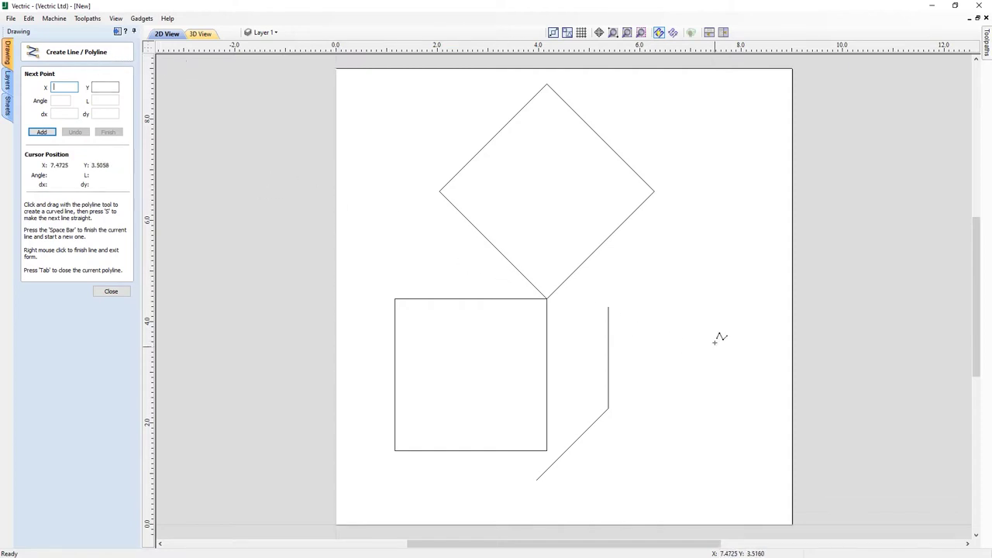
click(618, 480)
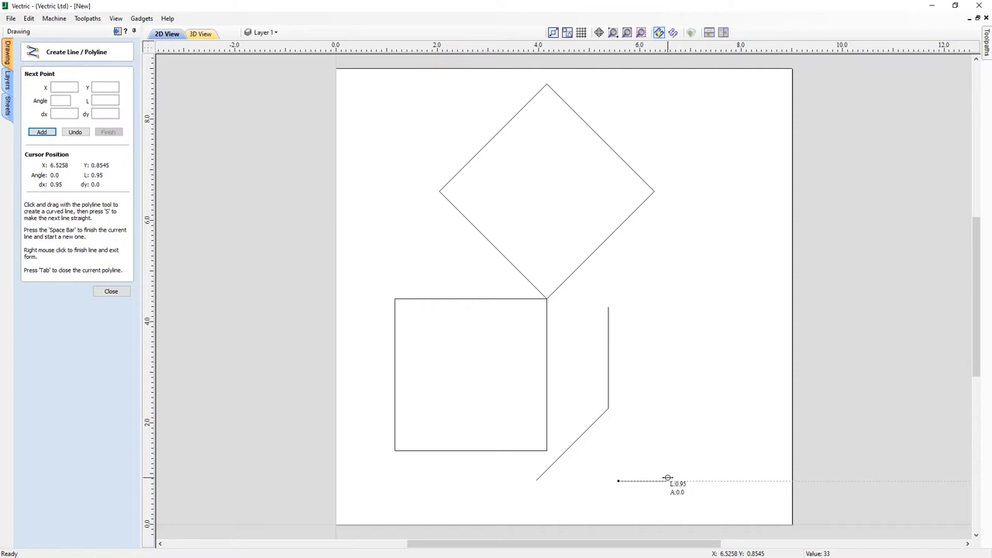
key(a)
text(2 A: 33.00)
key(Return)
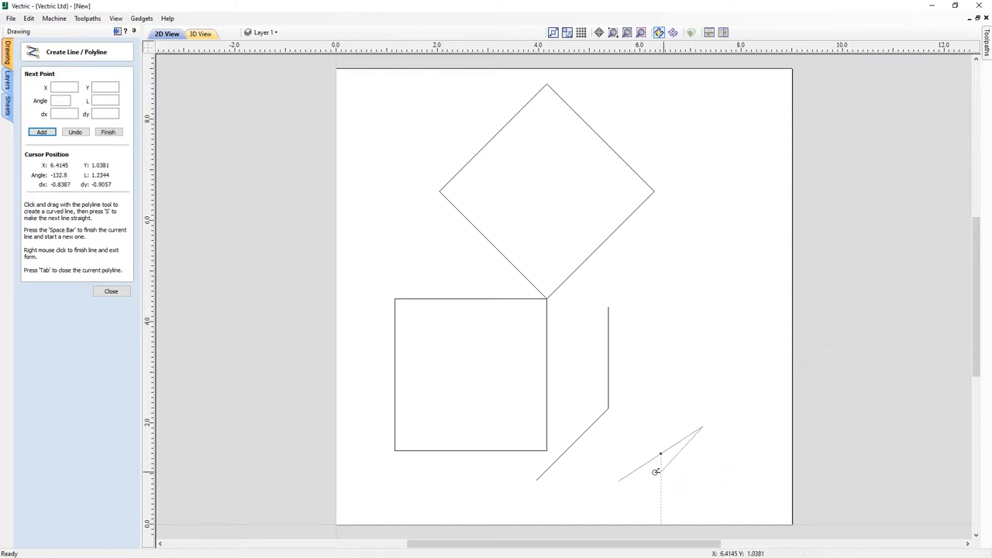
click(704, 481)
click(620, 480)
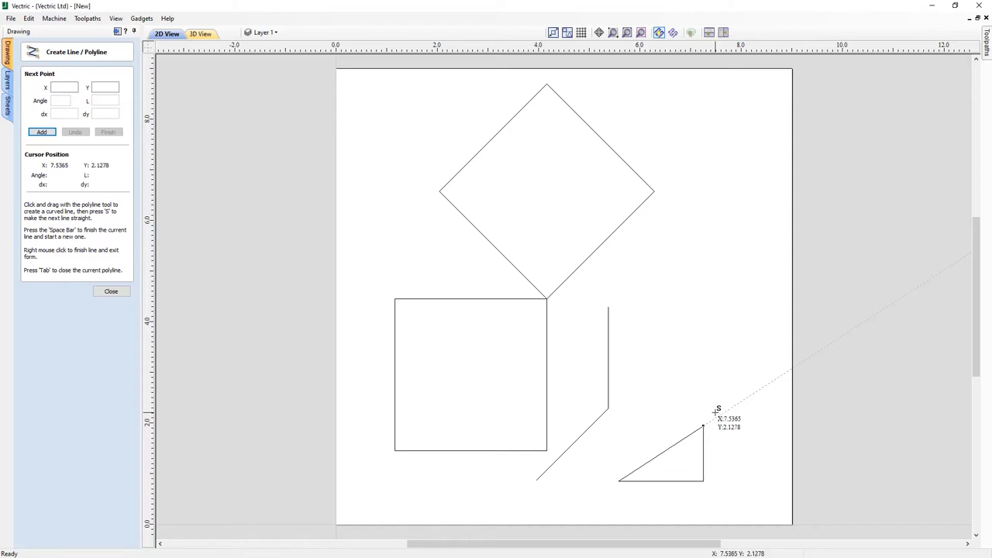
right_click(744, 393)
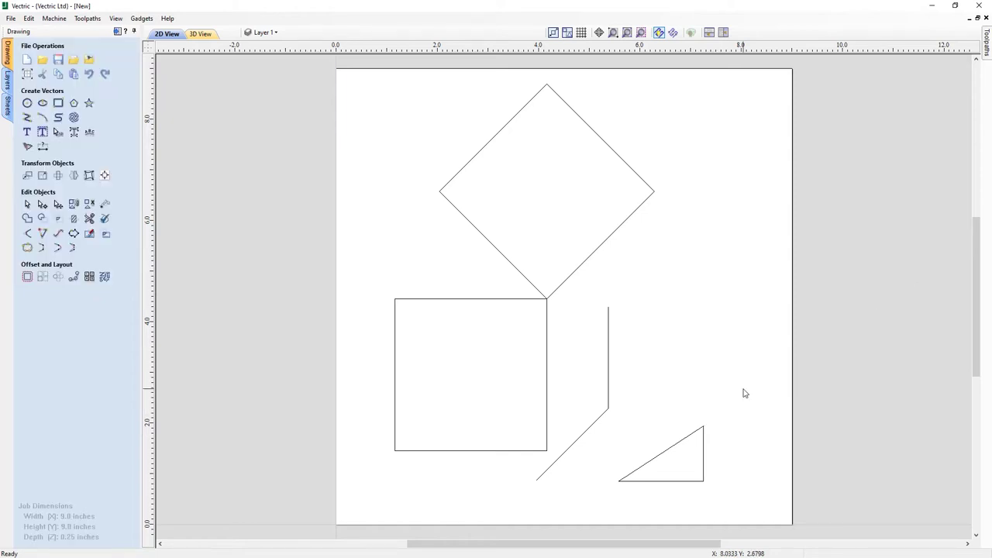
- Draw a polyline from the open polyline's upper end to the absolute points X 5, Y 5 and X 9, Y 5
click(27, 118)
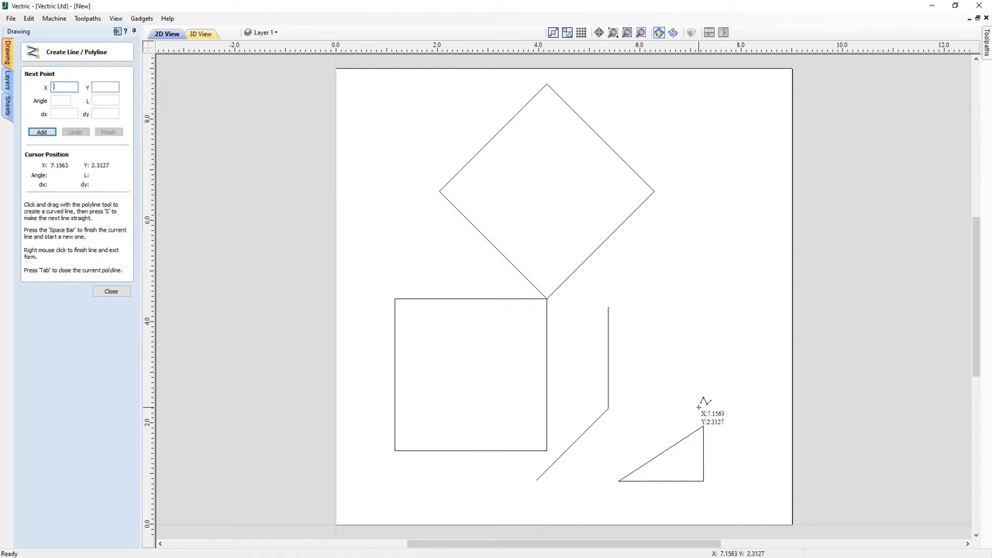
click(609, 307)
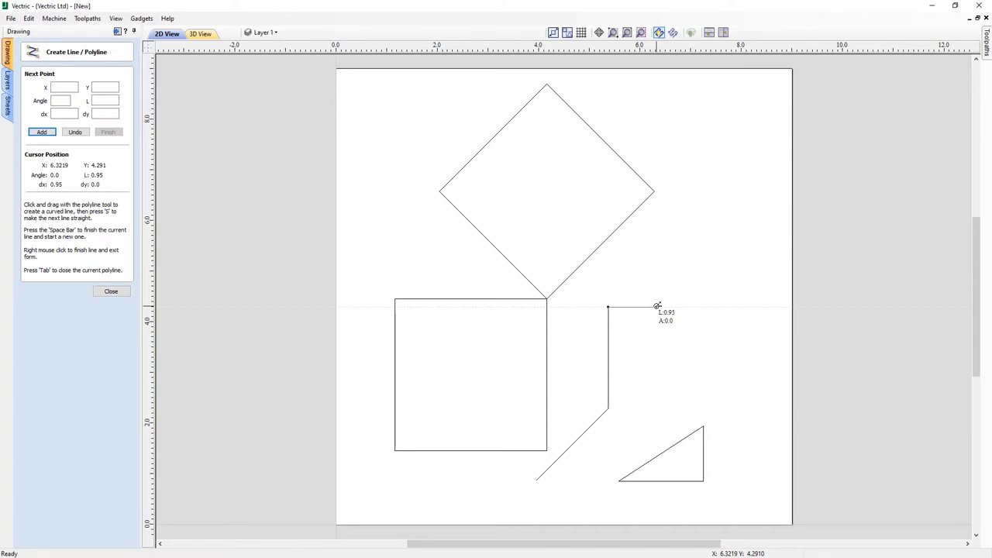
text(5)
text(,)
text(5)
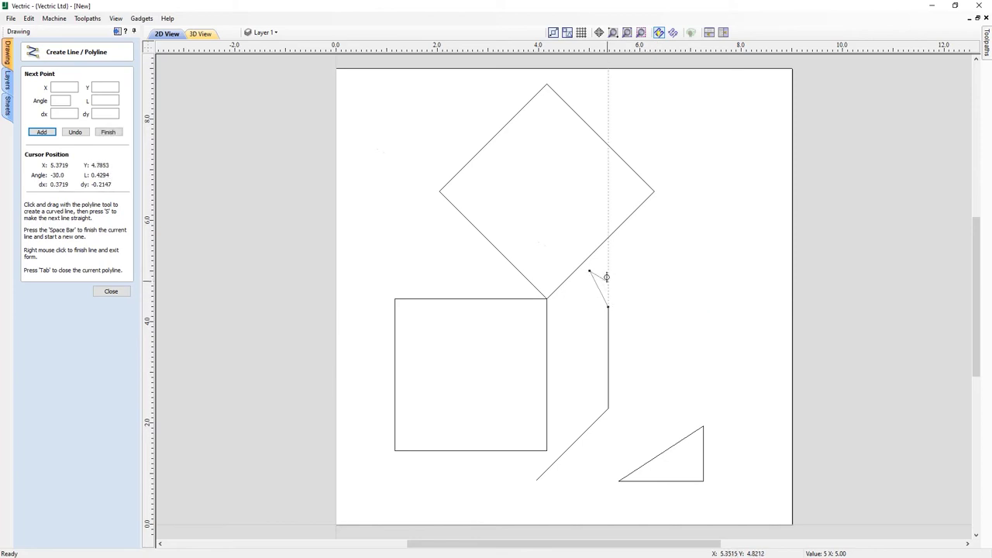
click(591, 270)
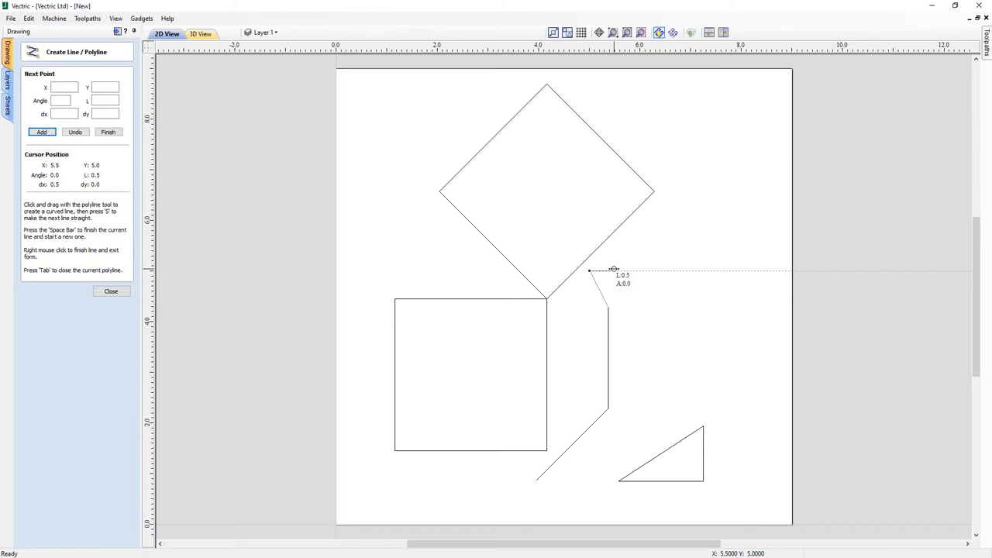
text(9)
text(,)
text(5)
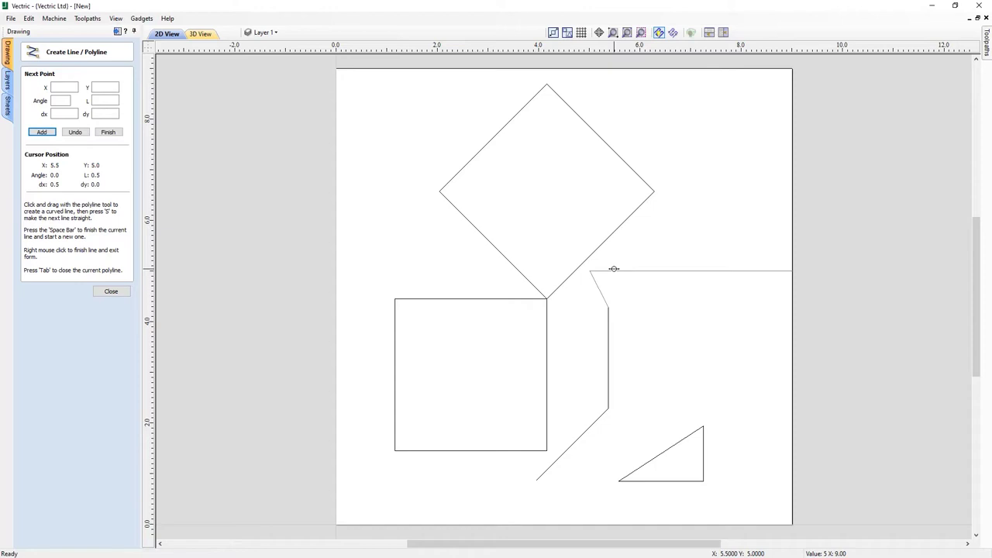
key(Return)
right_click(806, 160)
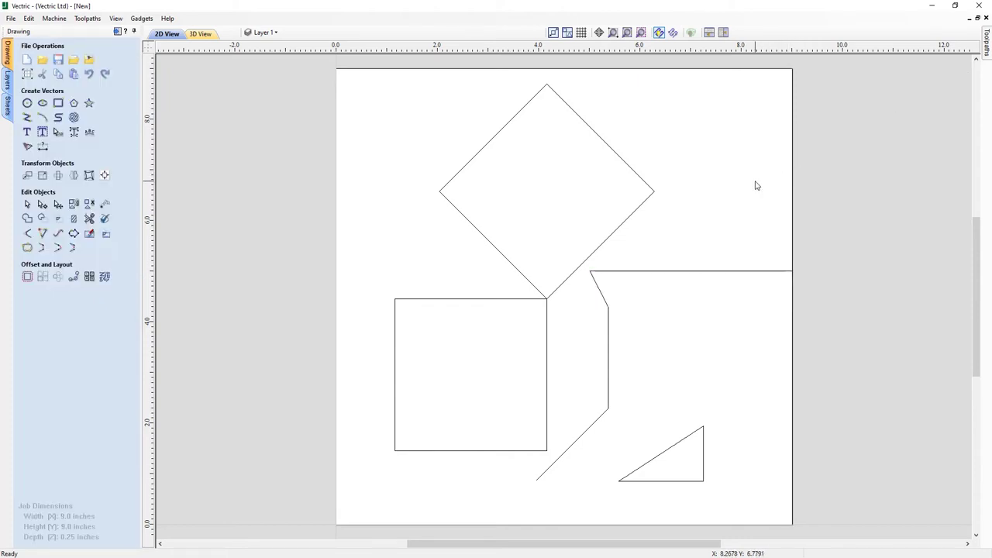
- Delete all vectors from the sheet and draw a circle about 2.3 inches in diameter near its upper-left corner
key(ctrl+a)
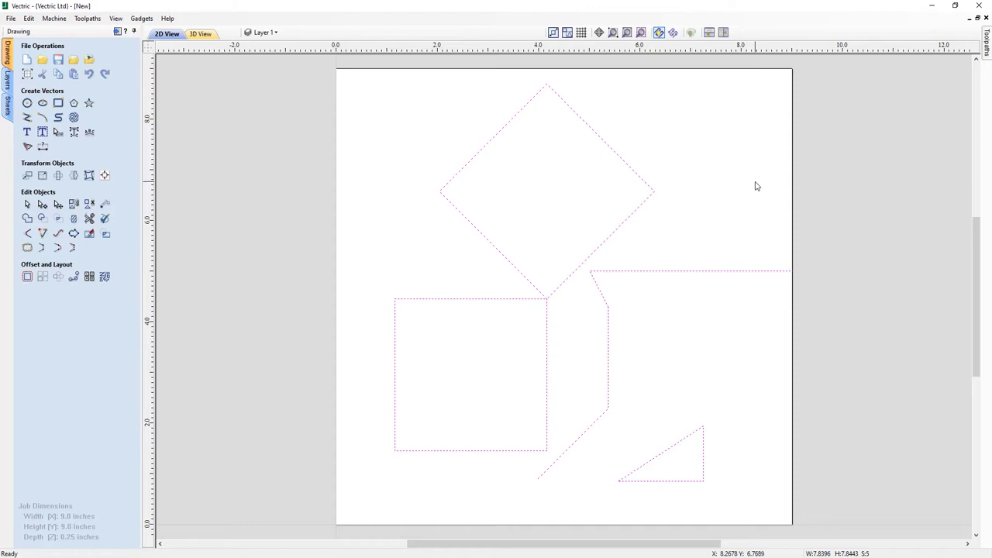
key(Delete)
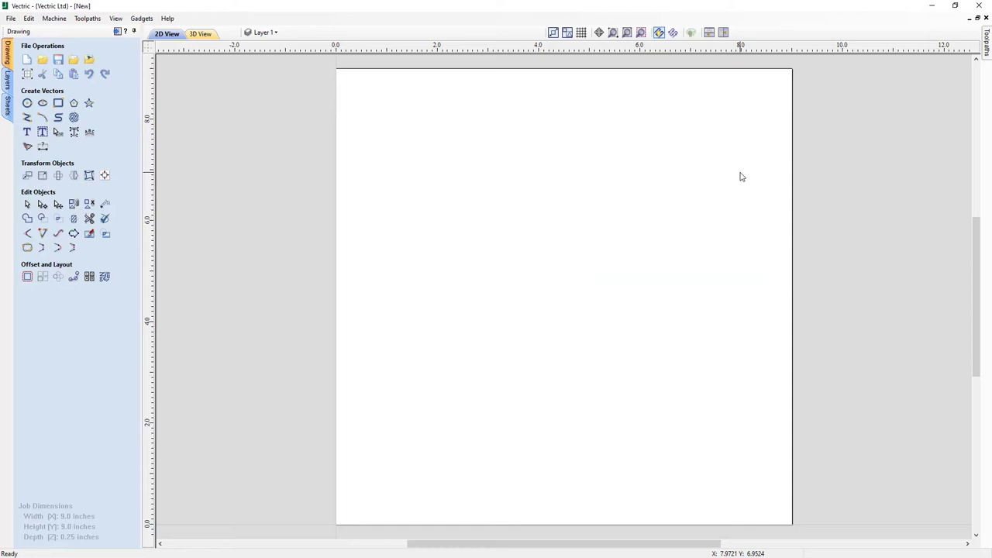
click(27, 103)
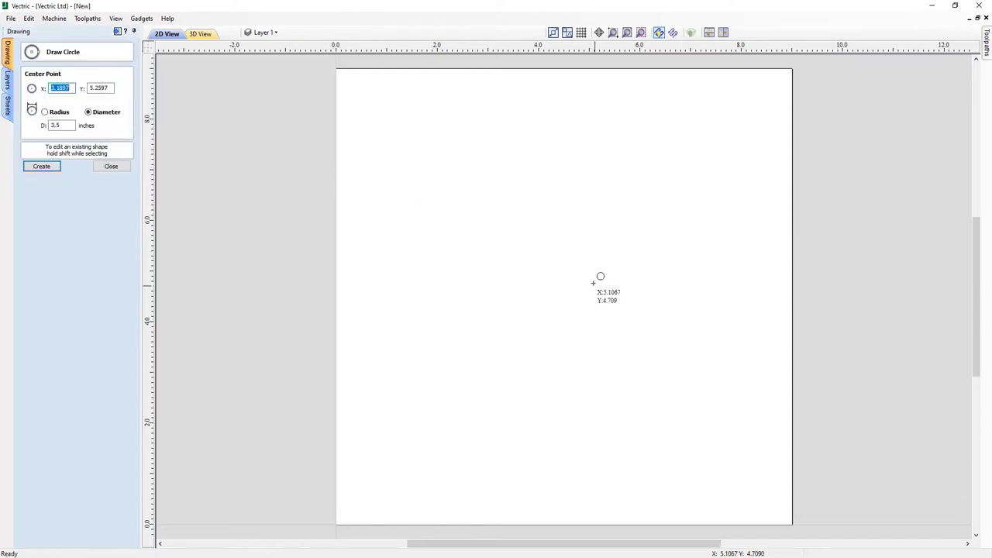
drag(423, 158, 468, 199)
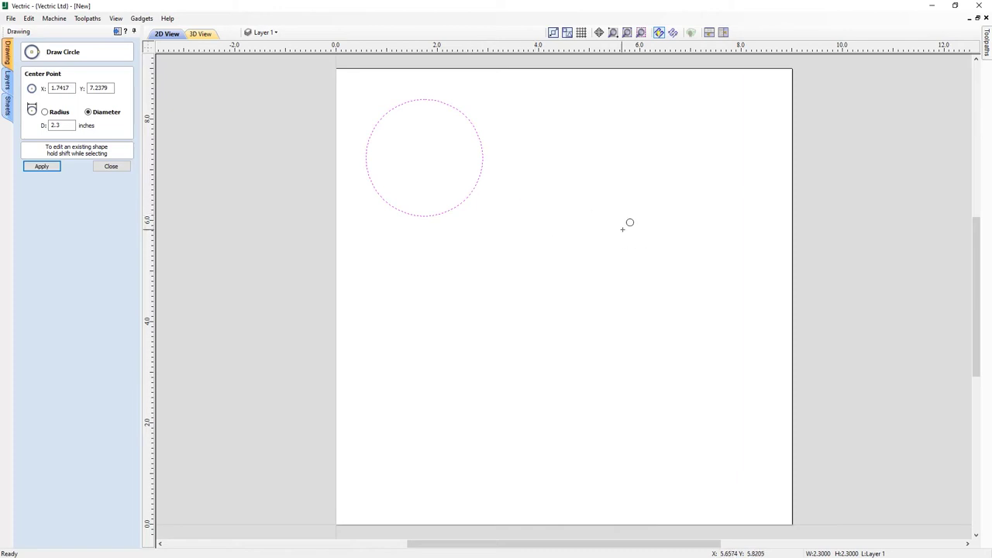
- Draw two concentric circles, 2 and 3 inches in diameter, centered at about X 4.5, Y 7.35 beside the existing circle
drag(565, 152, 577, 169)
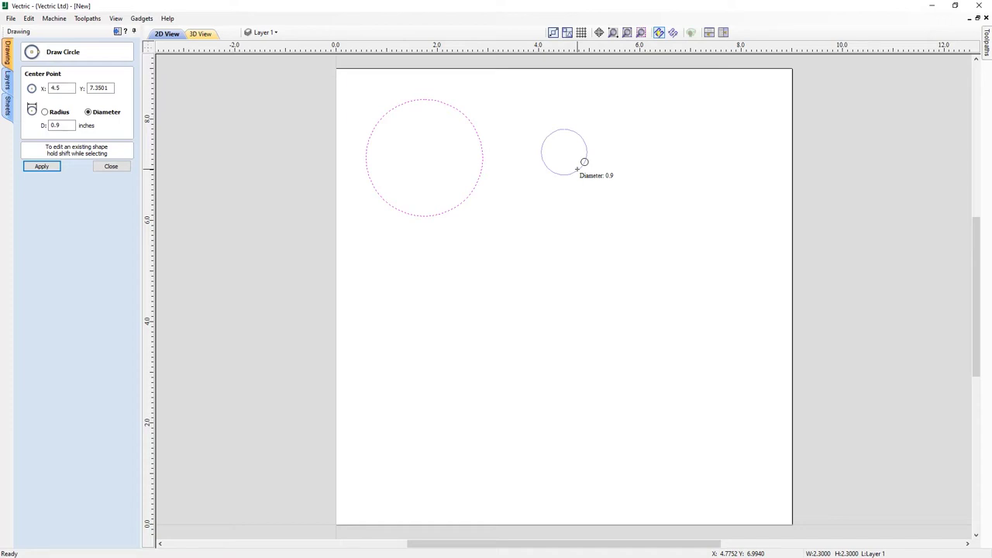
text(1)
key(Return)
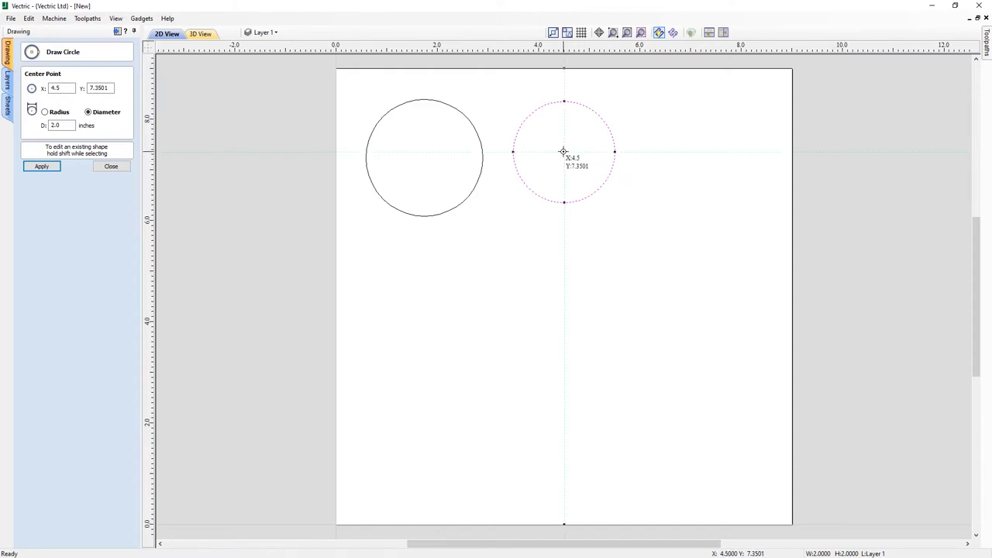
drag(564, 151, 587, 163)
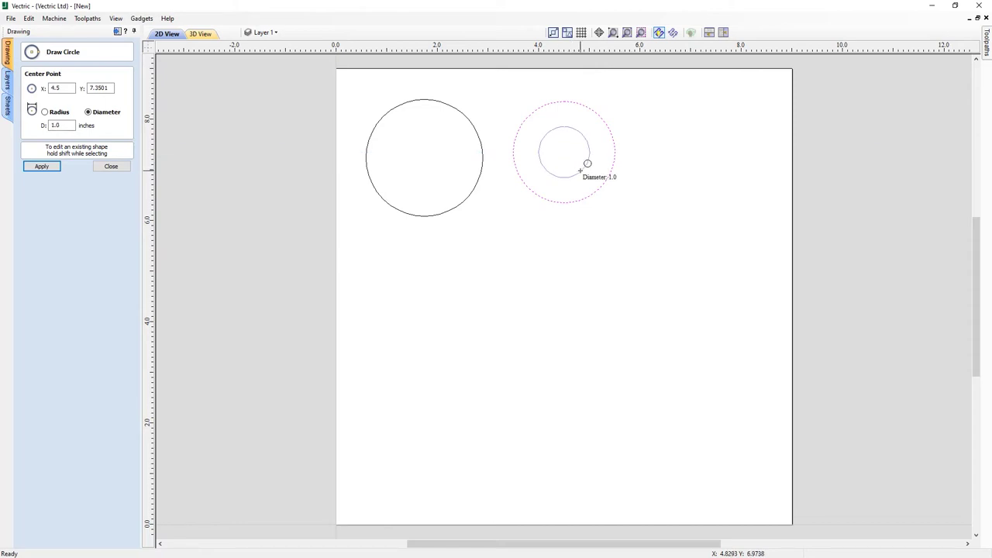
text(3)
key(Return)
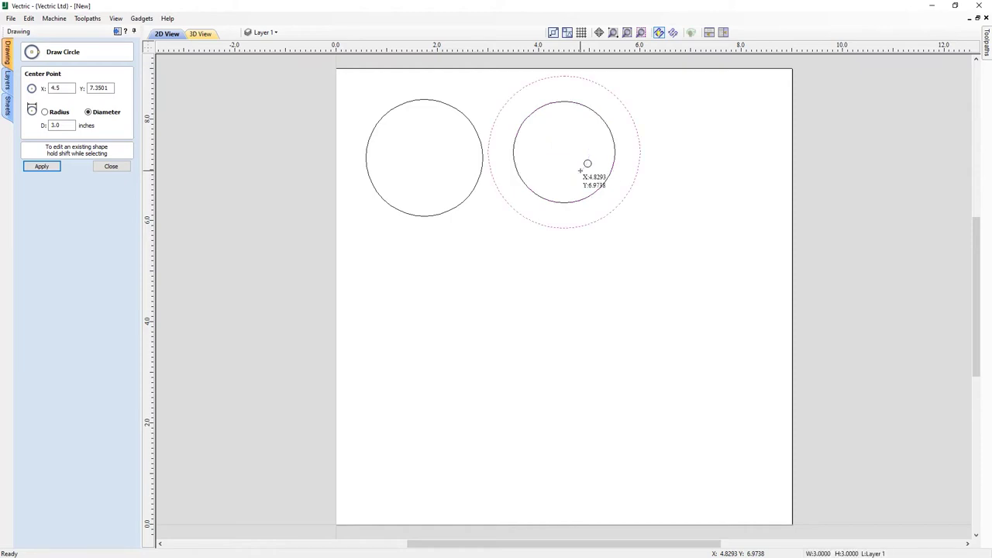
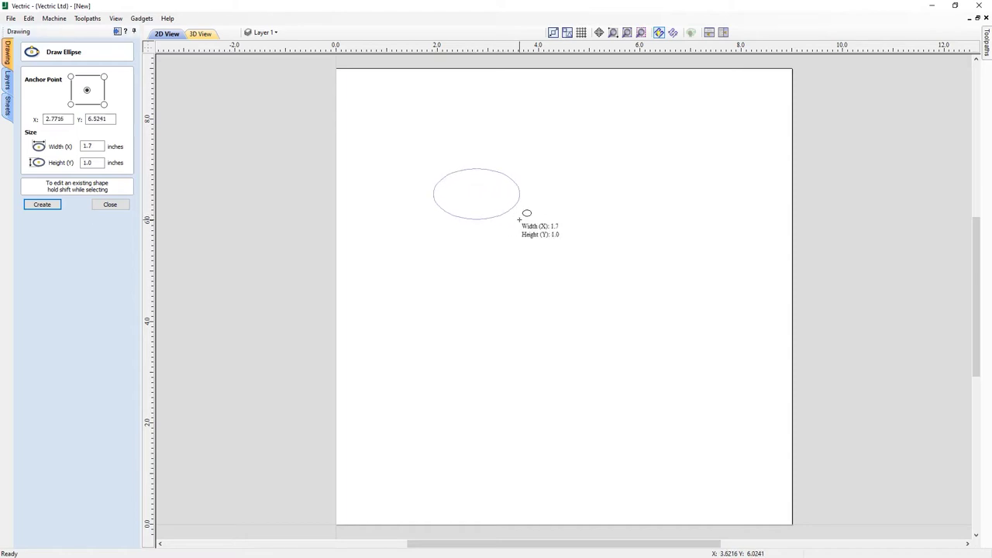
- Draw a 5 by 5 inch ellipse centered at about X 2.77, Y 6.52 and a concentric one 5 inches wide and 3 inches high
text(5)
key(Return)
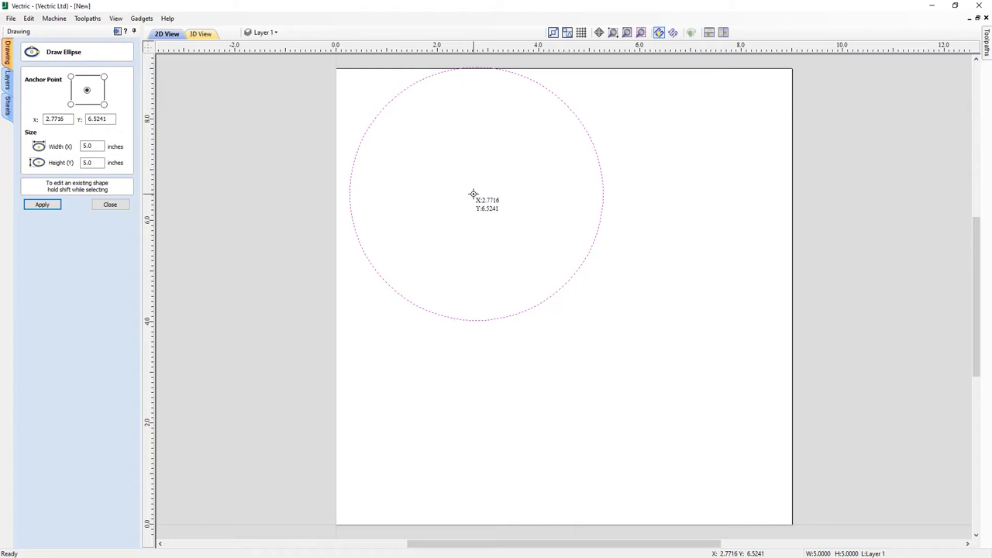
drag(473, 194, 500, 207)
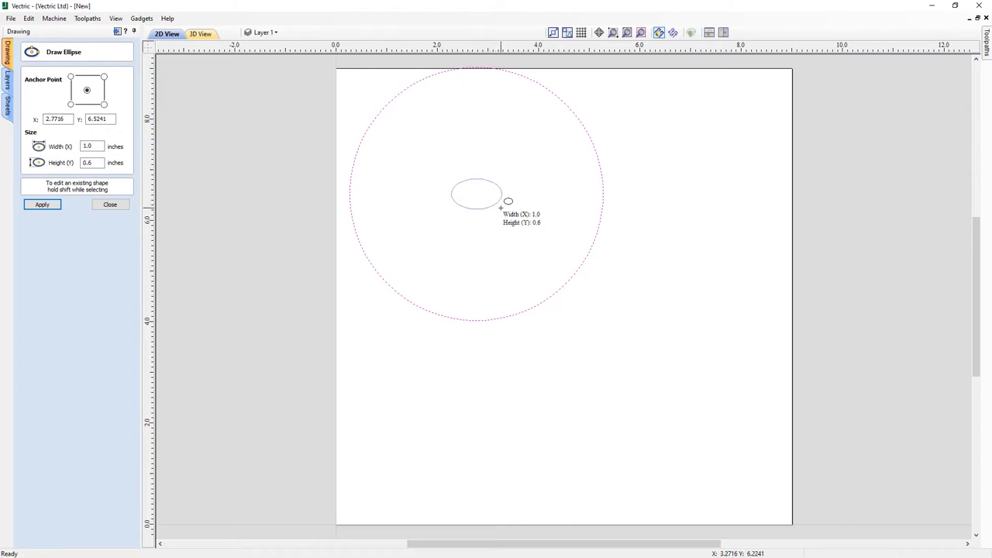
text(5)
key(w)
drag(500, 208, 504, 208)
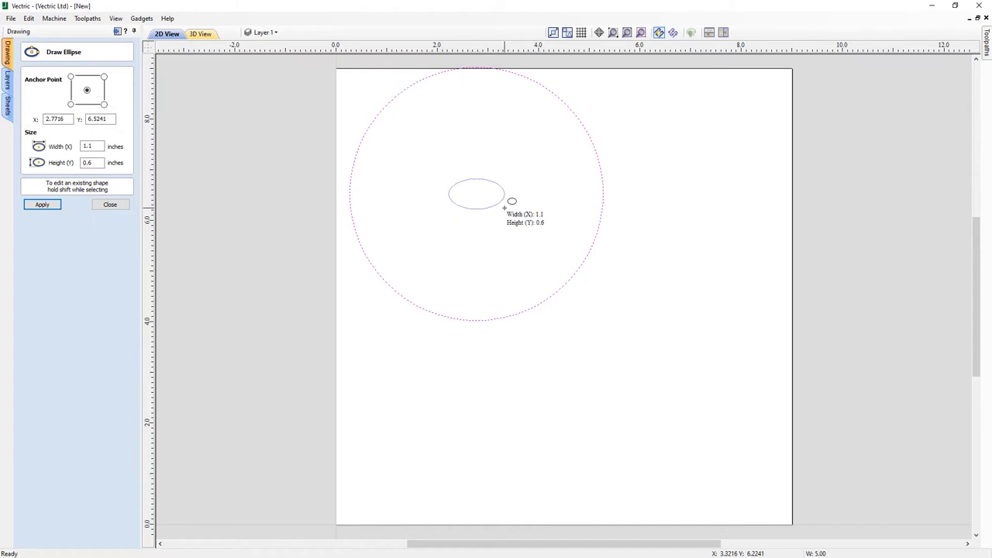
text(3)
text(h)
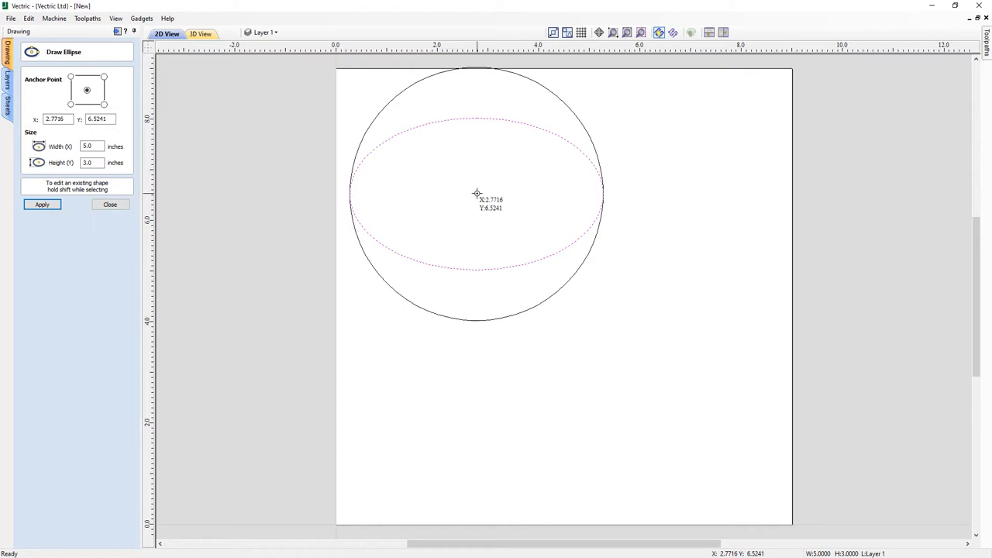
- Draw a 3 by 3 inch ellipse on the same center as the other ellipses and leave it deselected
drag(476, 194, 489, 214)
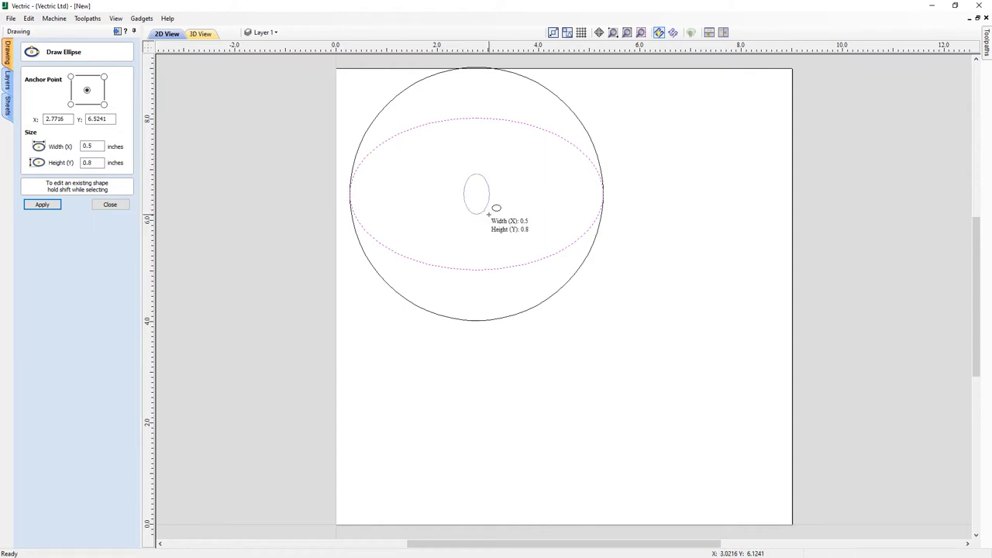
text(3)
text(w)
text(3h)
key(Return)
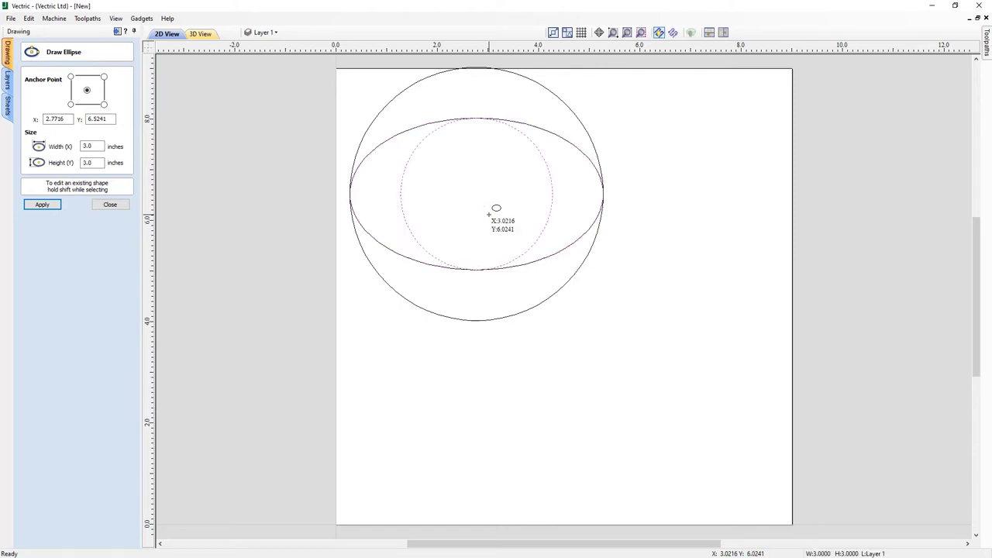
key(Escape)
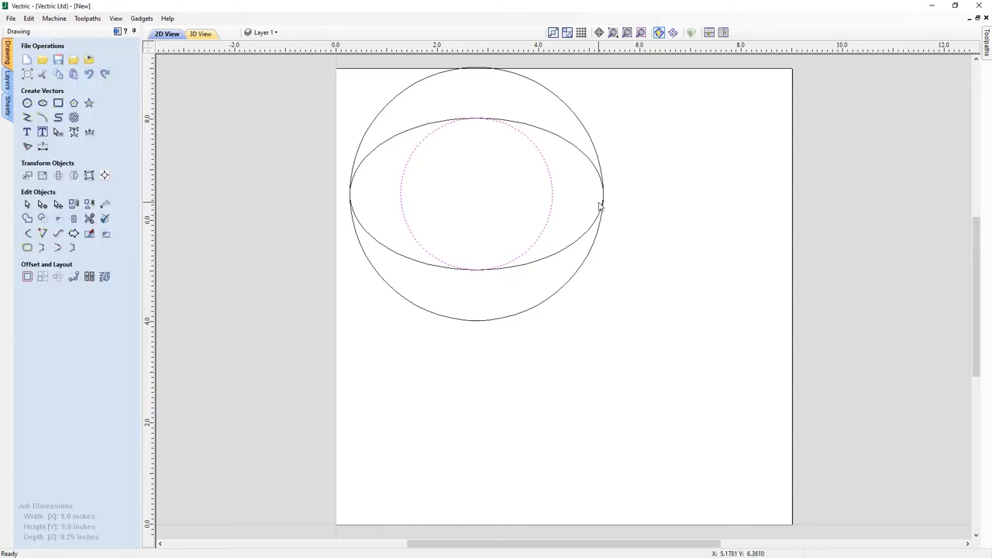
click(642, 207)
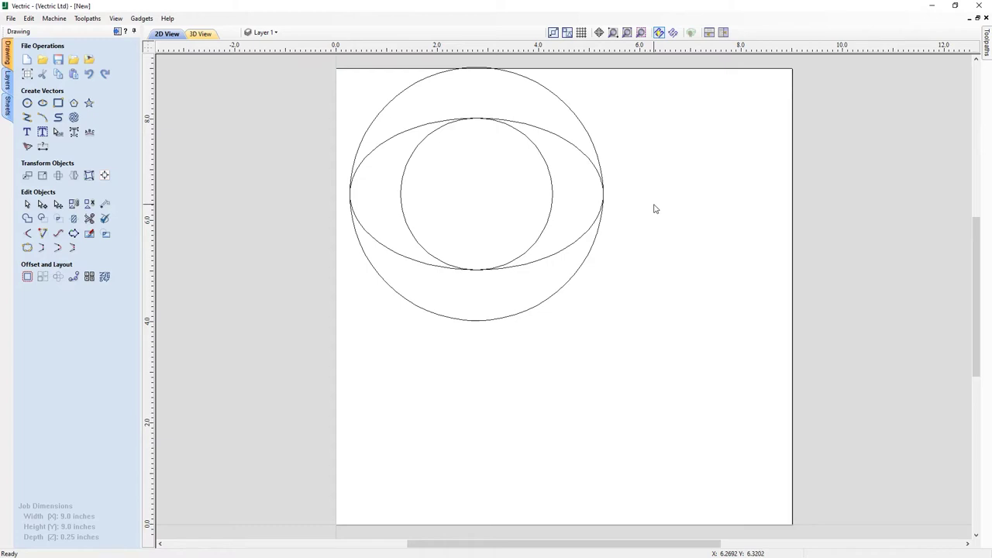
- Draw a concentric ellipse 6 inches wide, with its height snapped to the top of the 3-inch circular ellipse
click(42, 103)
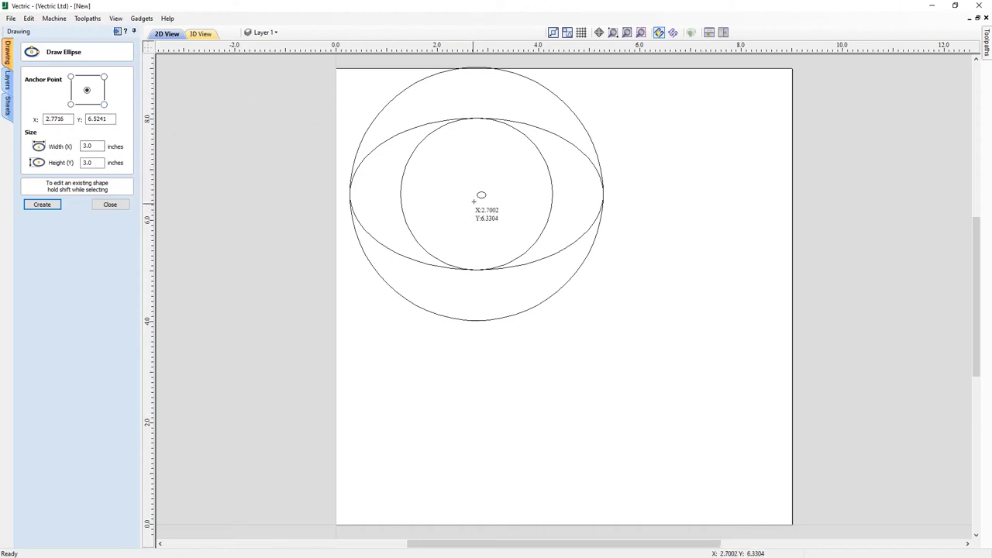
drag(476, 195, 478, 116)
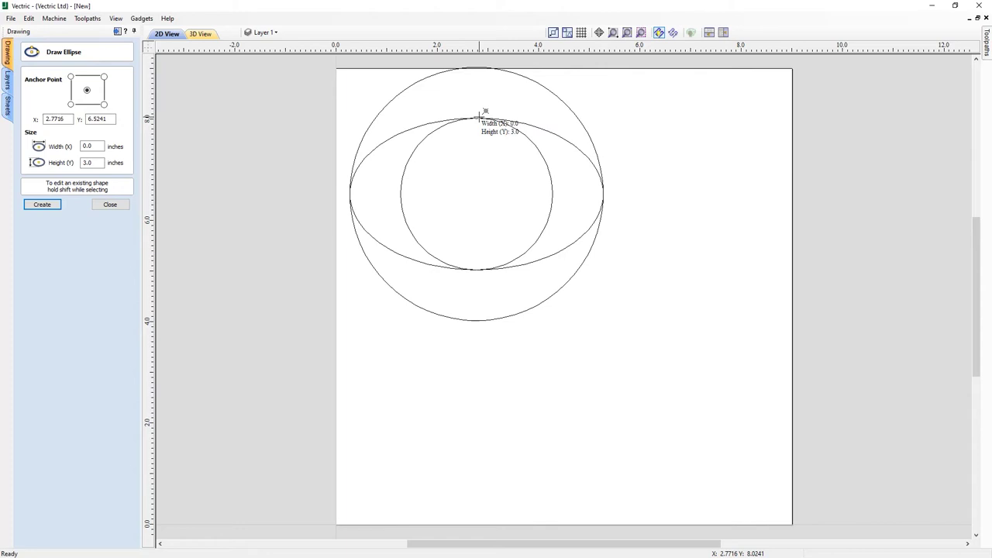
text(6)
key(Return)
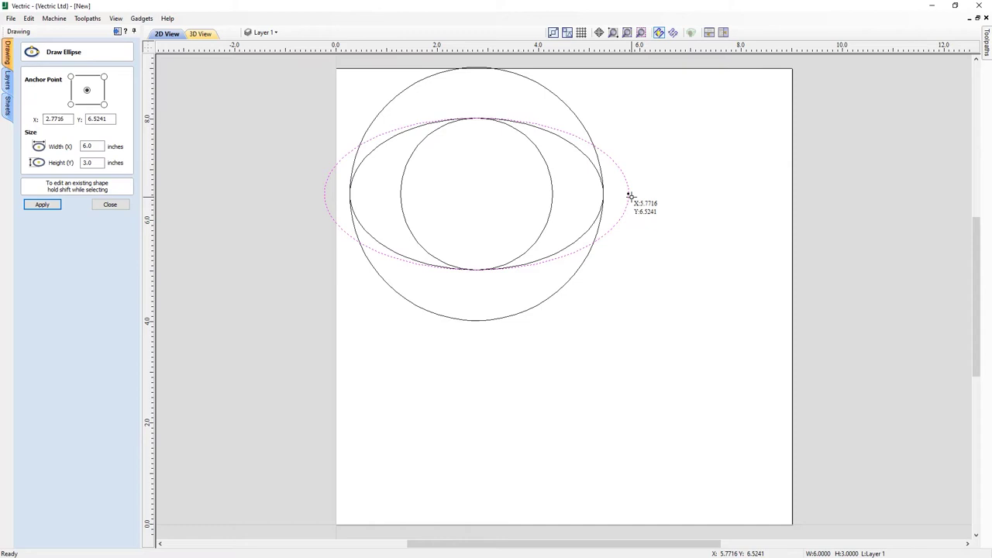
click(117, 205)
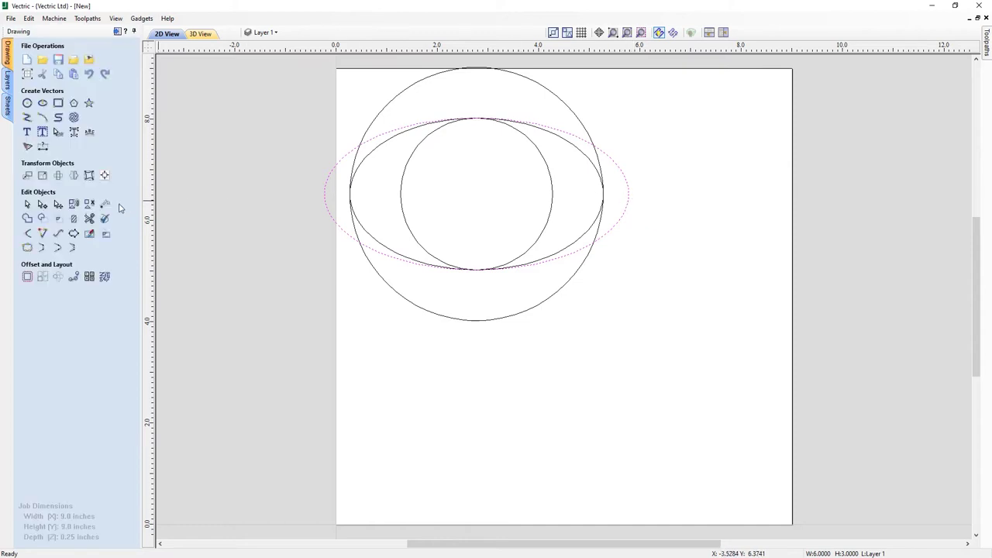
- Delete all the ellipses and draw a 4 by 4 inch square-cornered rectangle with its lower-left corner at about X 1.90, Y 2.75
key(ctrl+a)
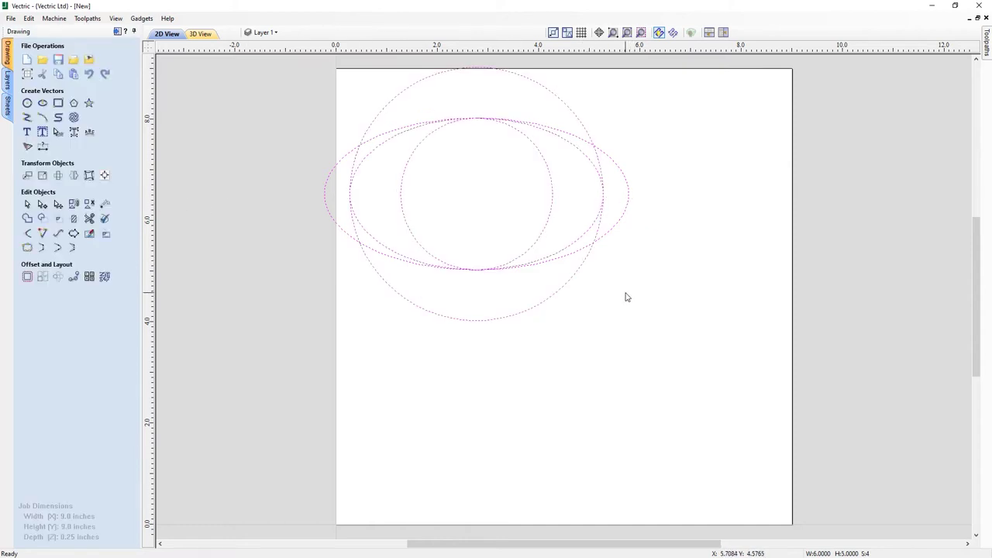
key(Delete)
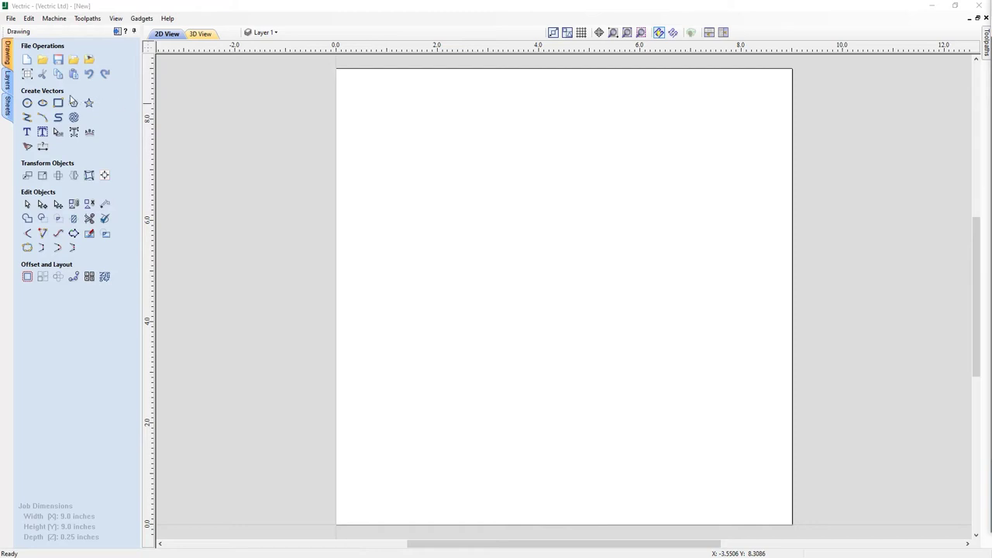
click(62, 104)
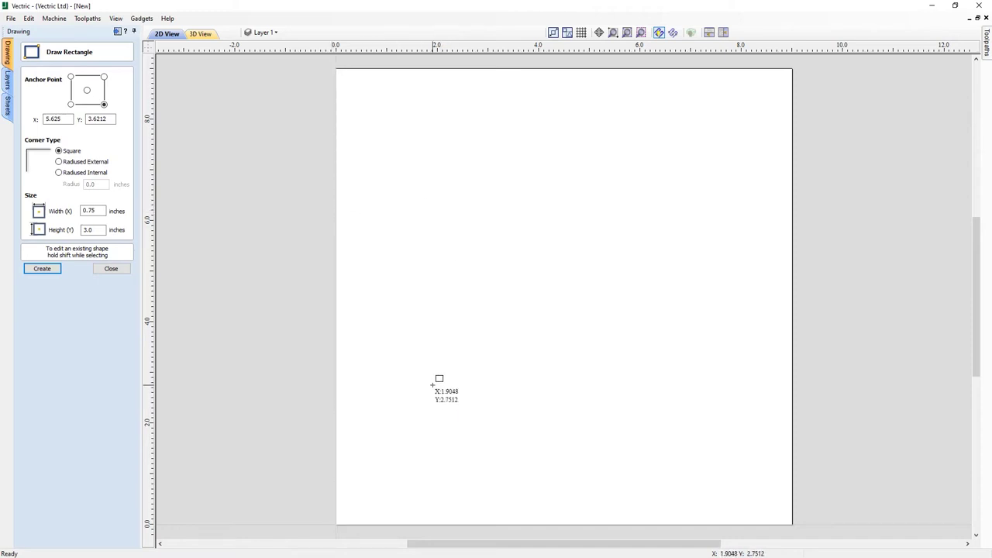
drag(433, 385, 473, 357)
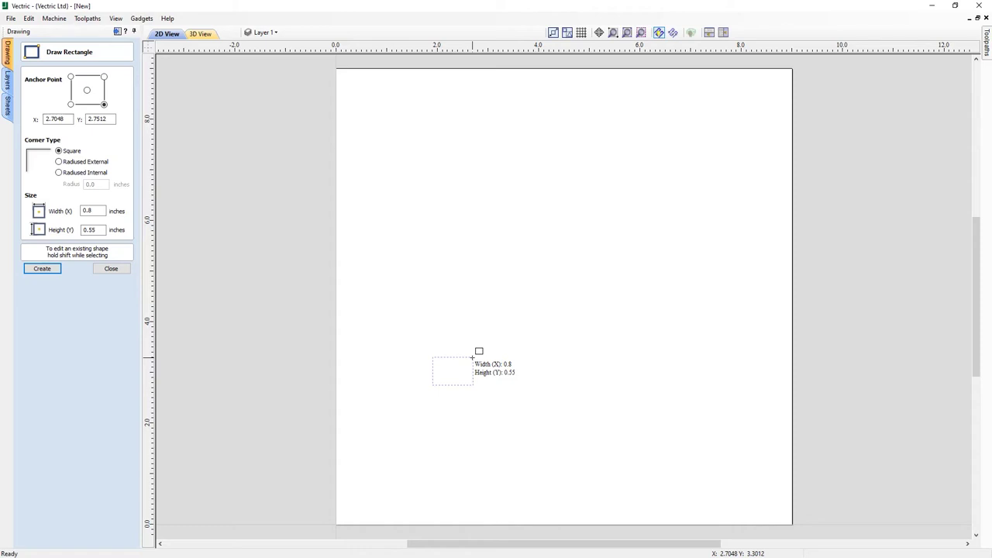
text(4)
key(Return)
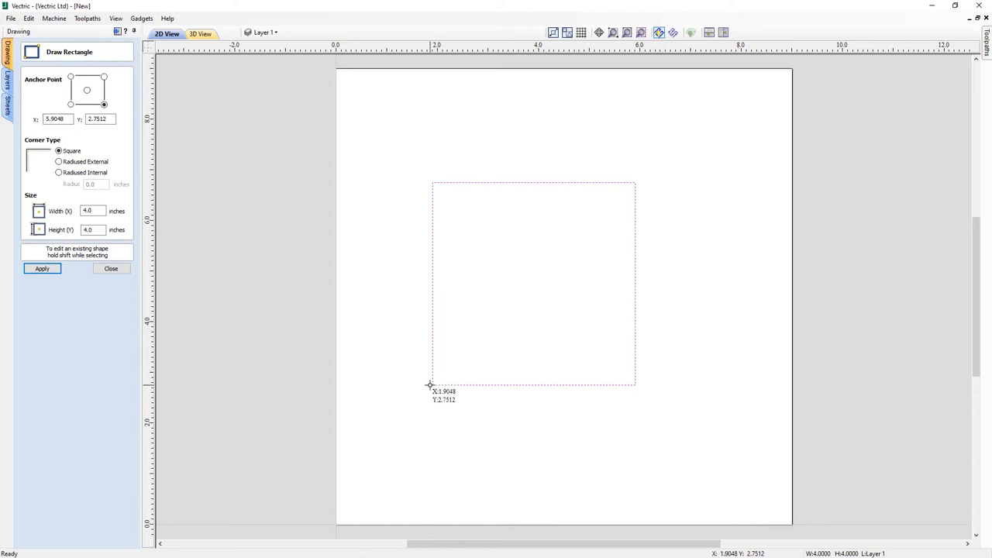
- Draw a rectangle 4 inches wide and 1 inch high from the square's lower-left corner
drag(432, 384, 481, 352)
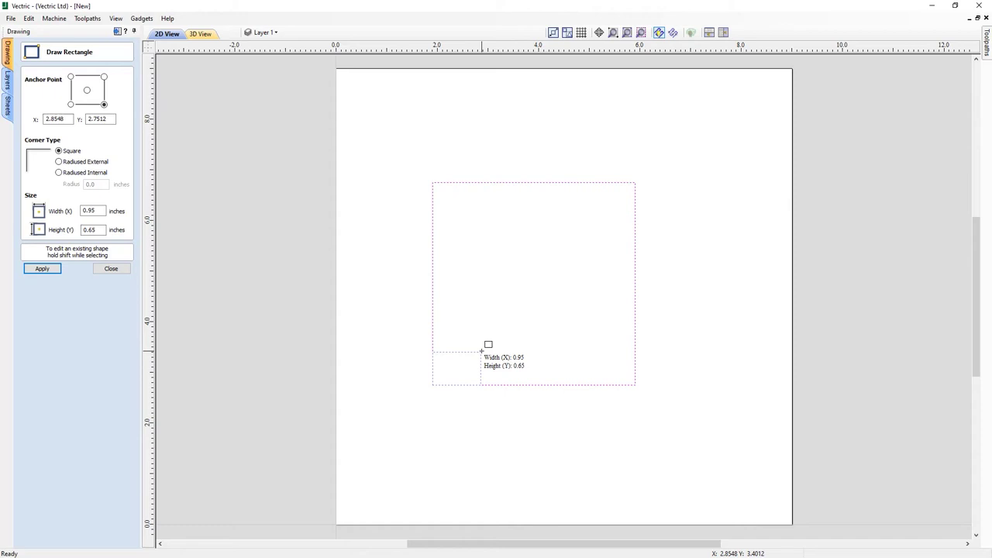
text(4)
key(Tab)
text(1)
key(Return)
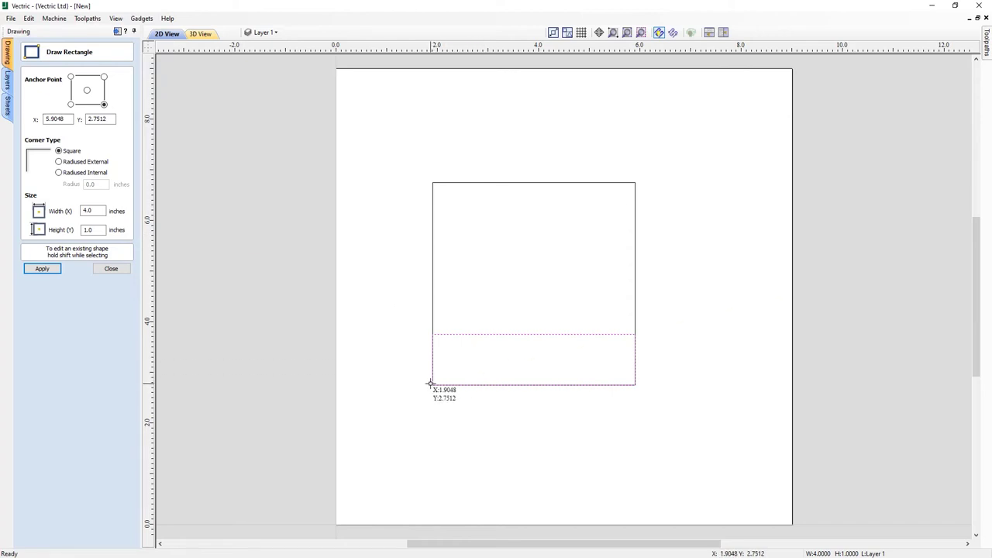
- Draw a rectangle 6 inches wide from the shared lower-left corner, with its height snapped to the square's top edge
mouse_move(431, 383)
mouse_down()
mouse_move(450, 345)
mouse_move(447, 274)
mouse_move(485, 224)
mouse_move(434, 183)
mouse_move(475, 184)
mouse_move(436, 185)
mouse_move(448, 184)
mouse_up()
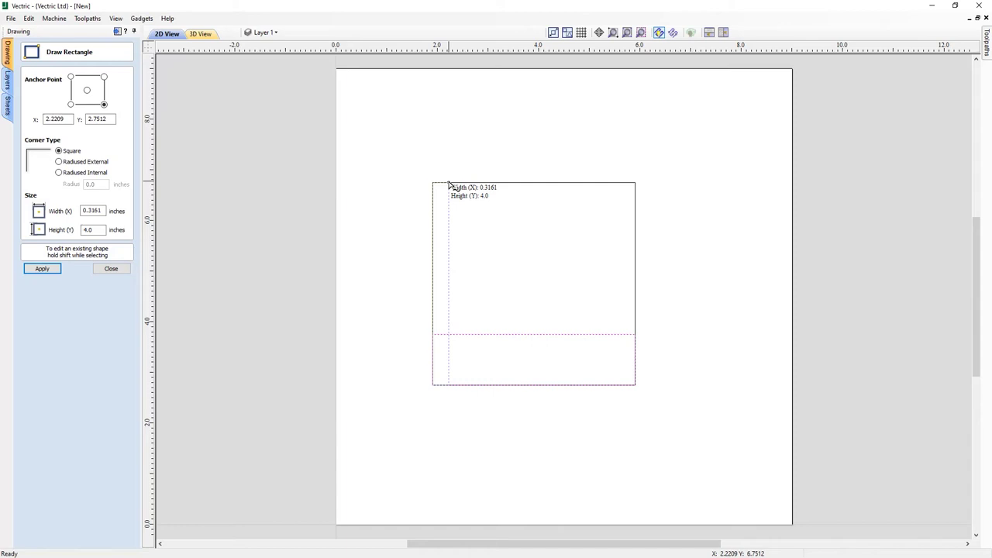
mouse_move(448, 185)
mouse_down()
mouse_move(490, 186)
mouse_move(461, 170)
mouse_move(454, 187)
mouse_up()
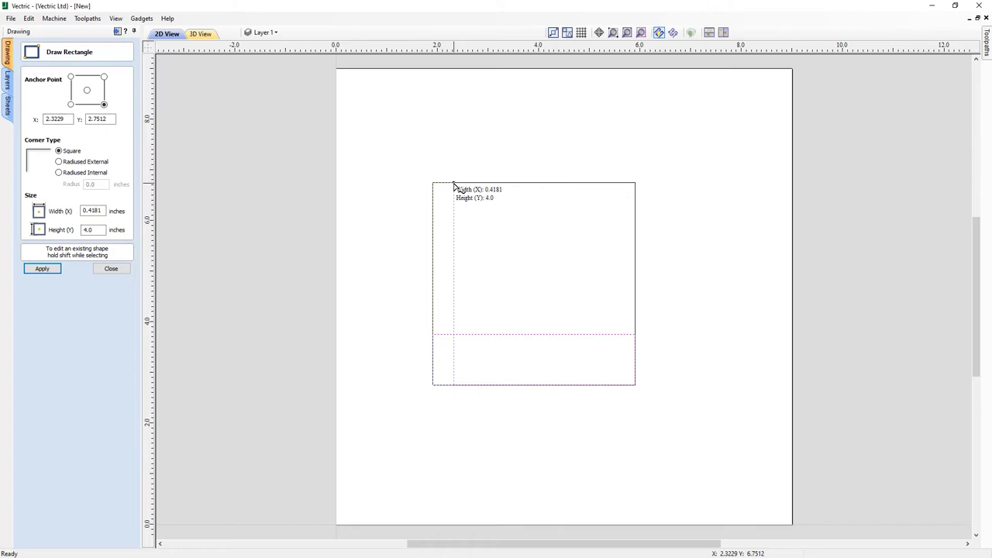
text(6)
key(Return)
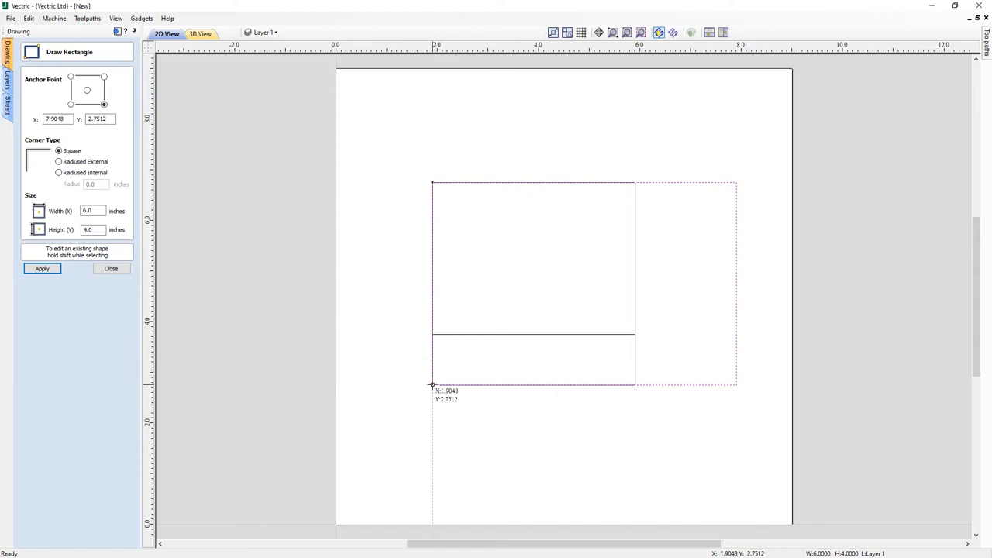
- Draw a rectangle 4 inches wide and 6 inches high from the shared lower-left corner
drag(432, 384, 640, 370)
text(4,6)
key(Return)
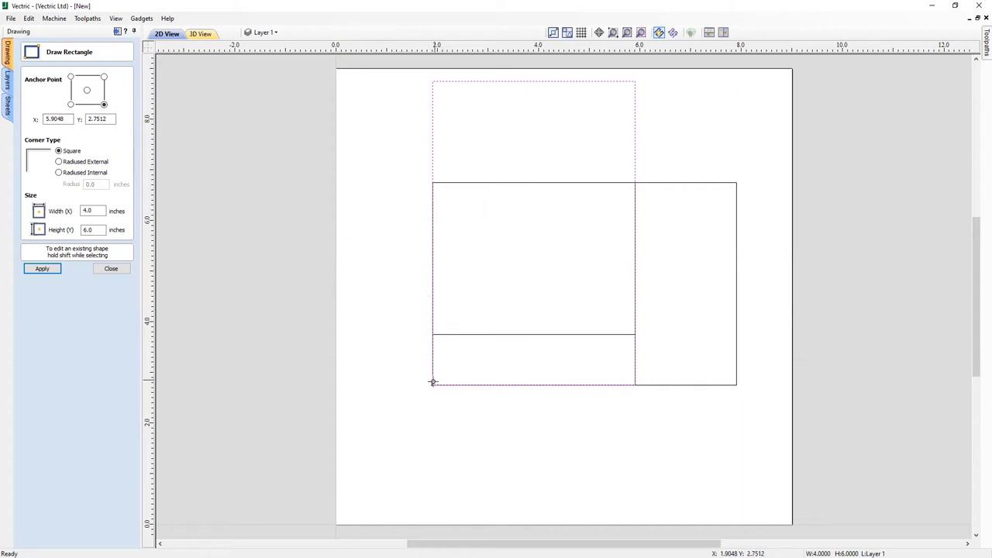
- Draw a rectangle 4 inches wide and about 1.6 inches high from the shared corner, with 0.5 inch external corner radii
drag(432, 383, 530, 304)
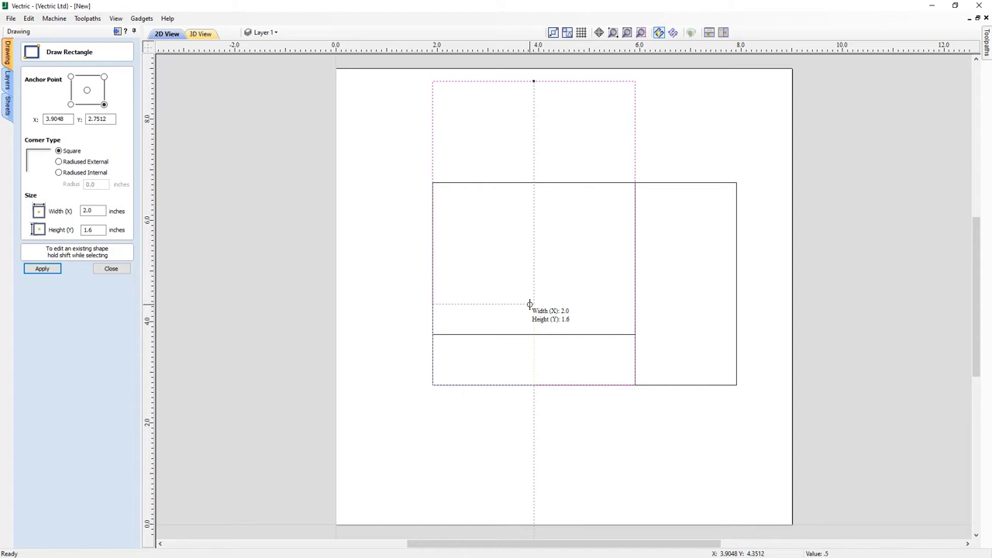
key(r)
text(4)
key(Return)
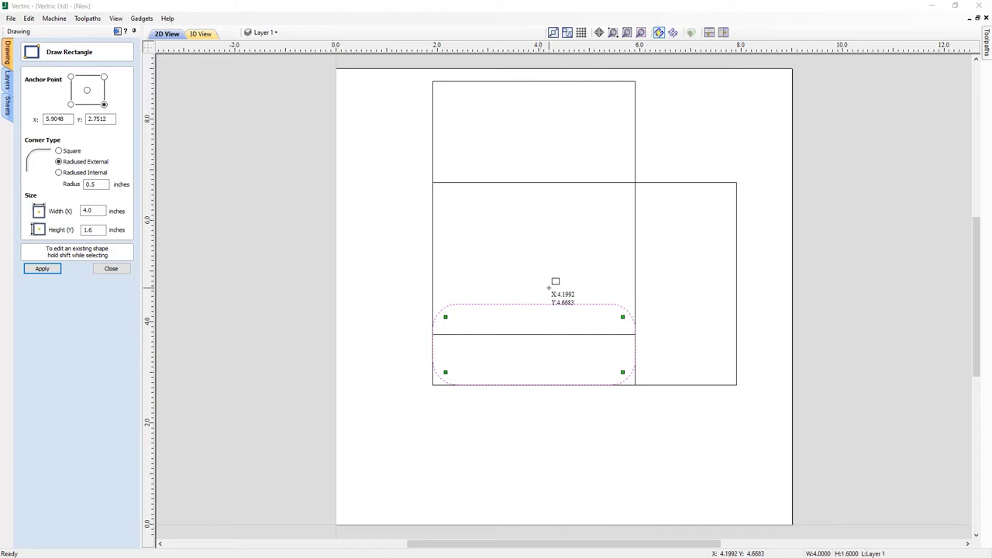
click(111, 268)
- Delete all the rectangles and draw a hexagon with a 3 inch radius centred at X 4.5, Y 4.2604
key(ctrl+a)
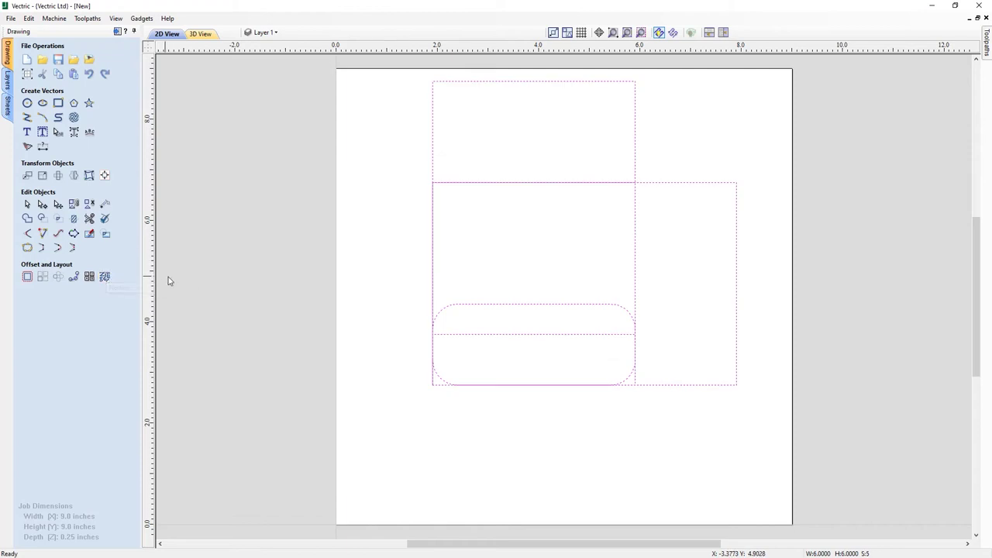
key(Delete)
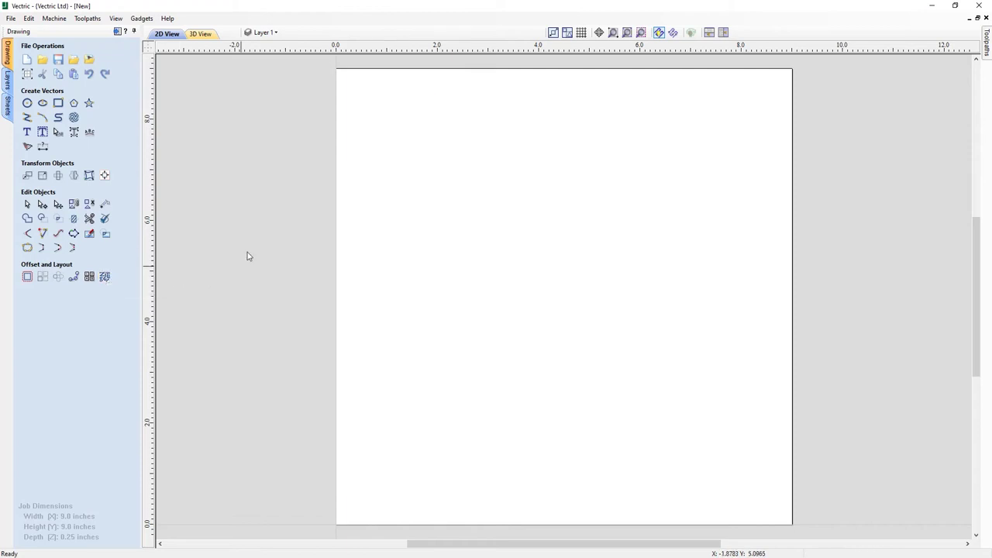
click(74, 103)
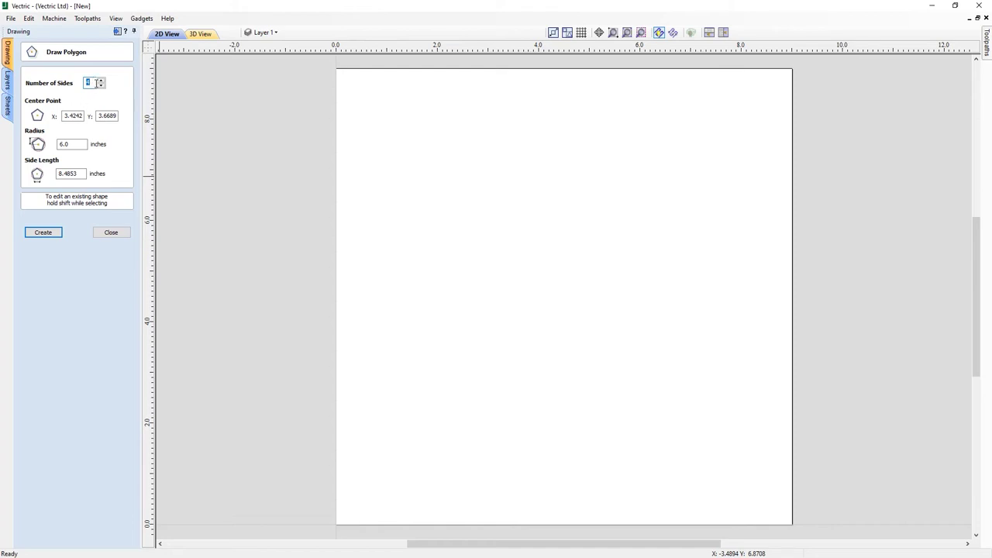
text(6)
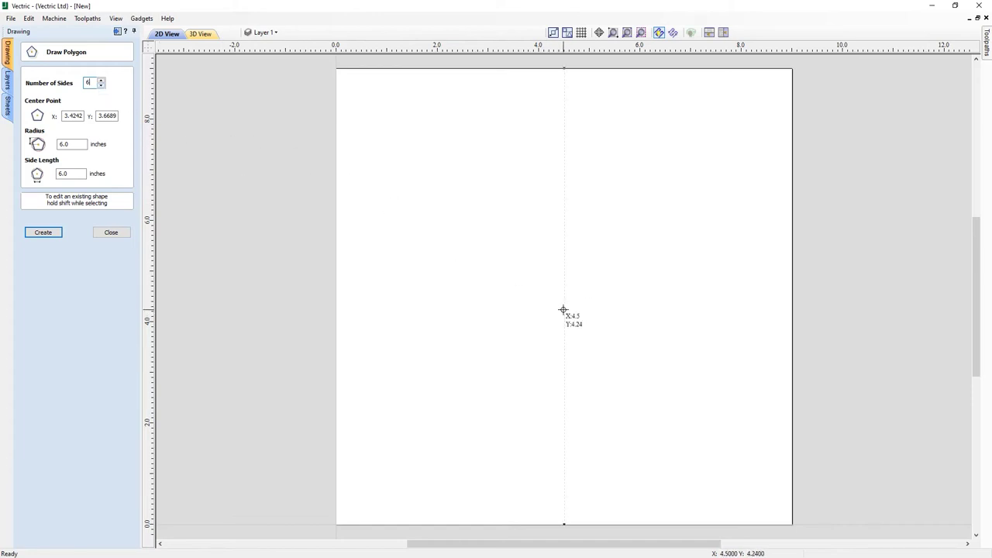
drag(564, 310, 600, 332)
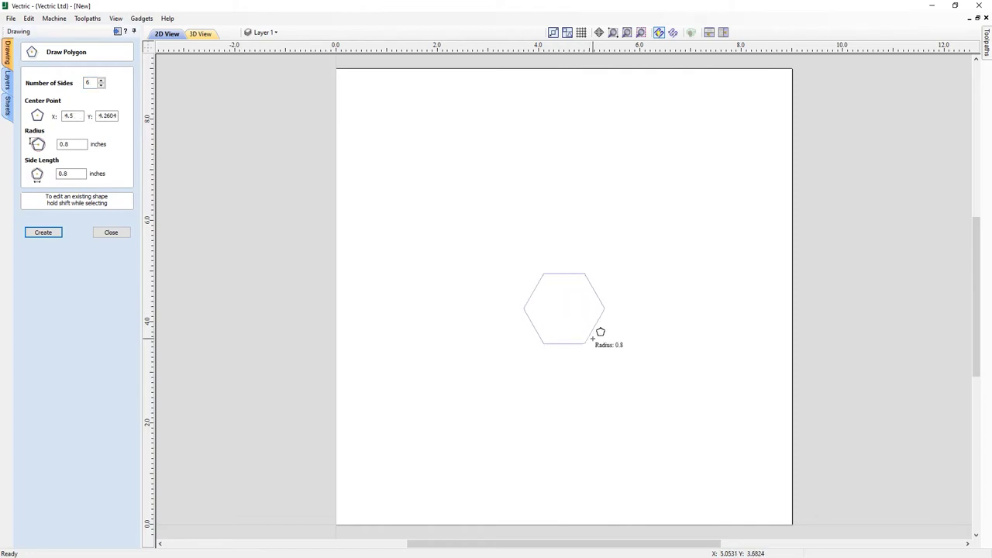
text(3)
key(Return)
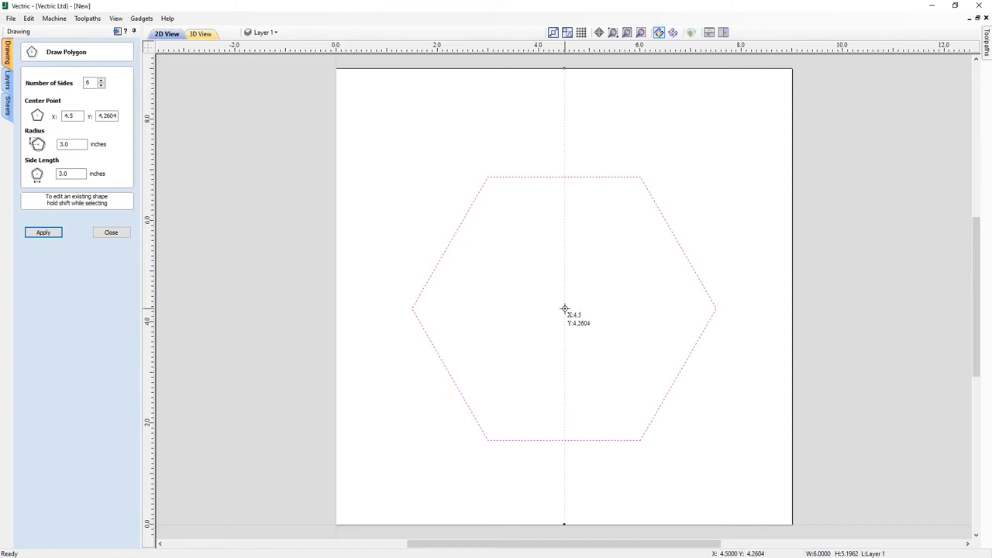
- Draw a concentric hexagon around the first, 7 inches in diameter
drag(564, 308, 590, 328)
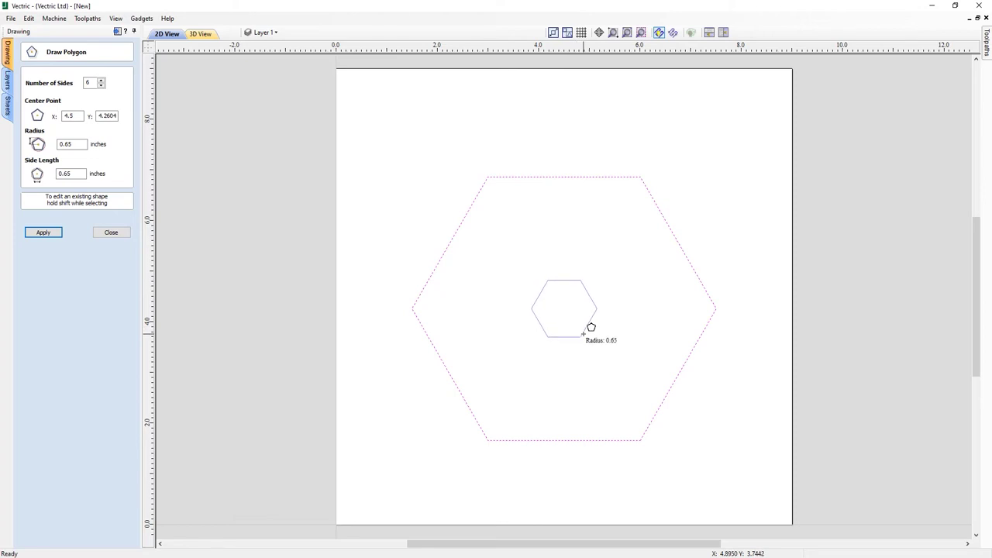
text(7)
key(Return)
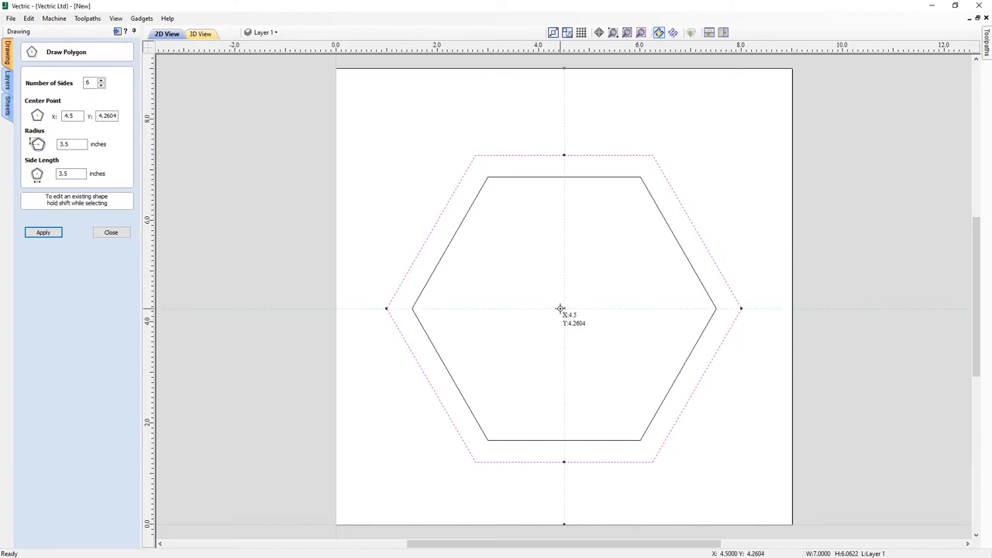
- Draw a nine-sided polygon with a 2 inch radius from the centre of the hexagons
drag(564, 308, 580, 316)
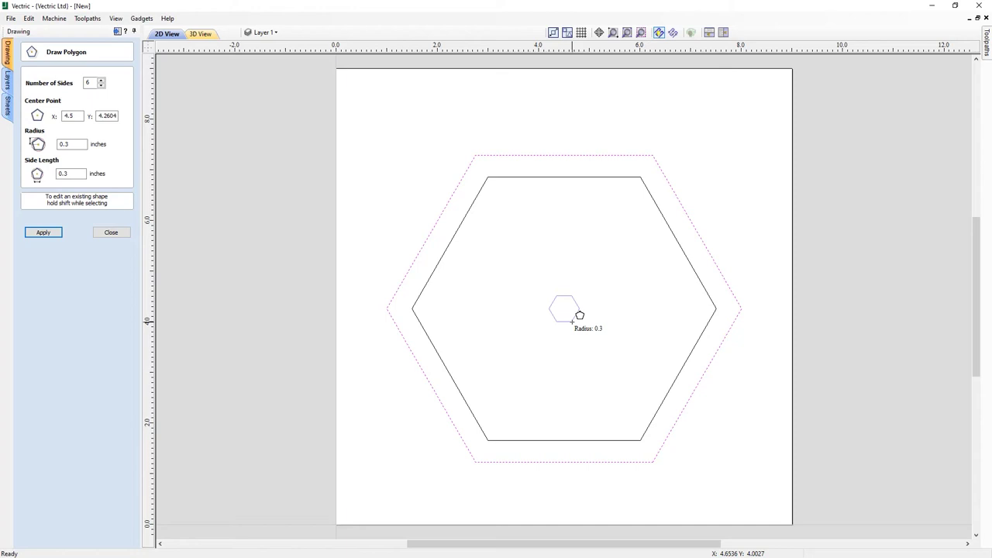
text(9)
text(s)
text(2)
text(r)
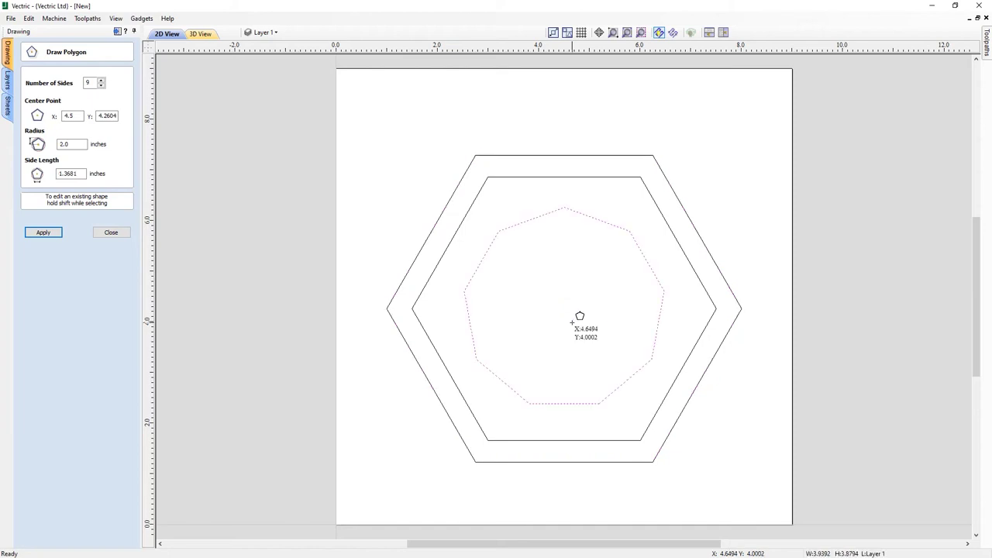
key(Return)
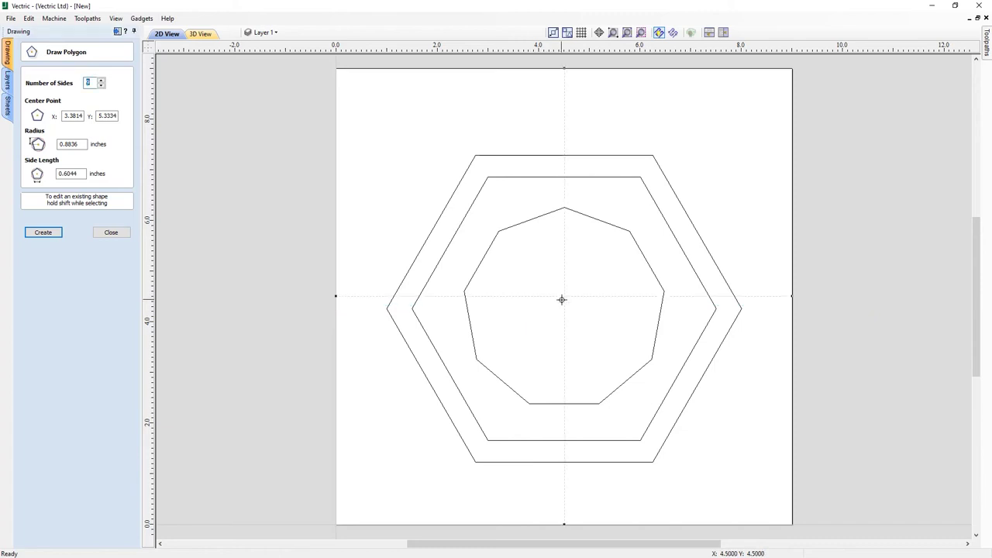
- Draw a pentagon 10 inches in diameter from the shared centre of the existing polygons
click(563, 309)
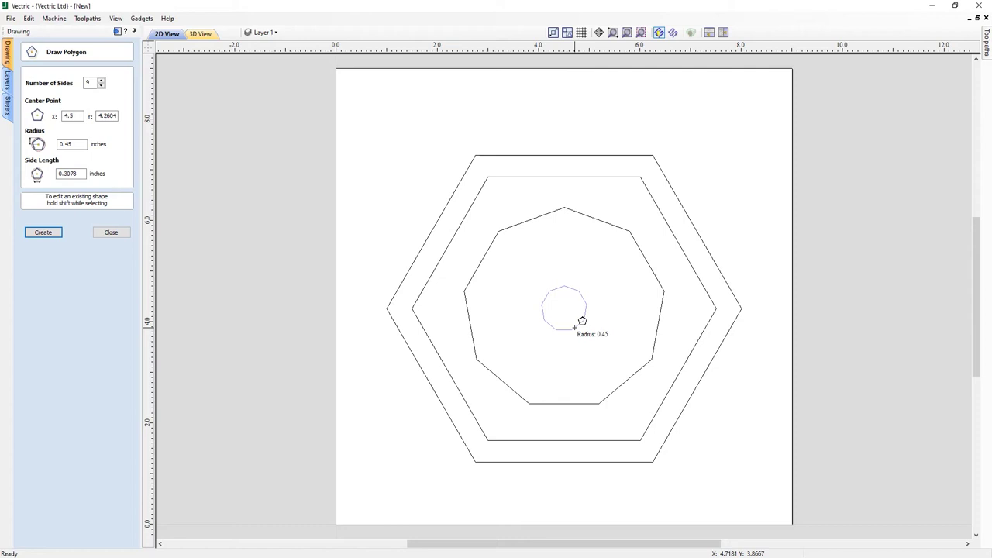
text(5)
text(s)
text(1)
text(0)
key(Return)
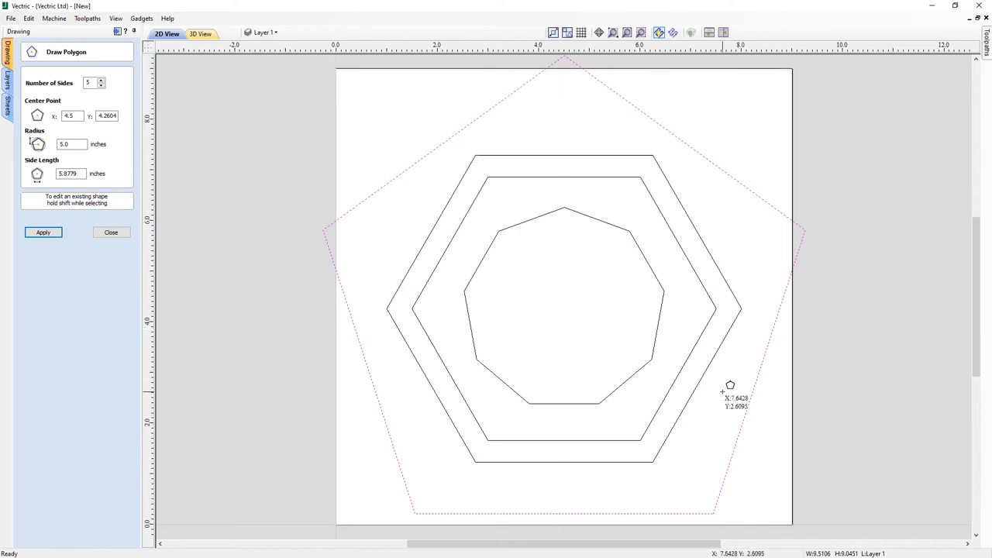
- Close the polygon tool and delete all the polygons
click(111, 234)
key(ctrl+a)
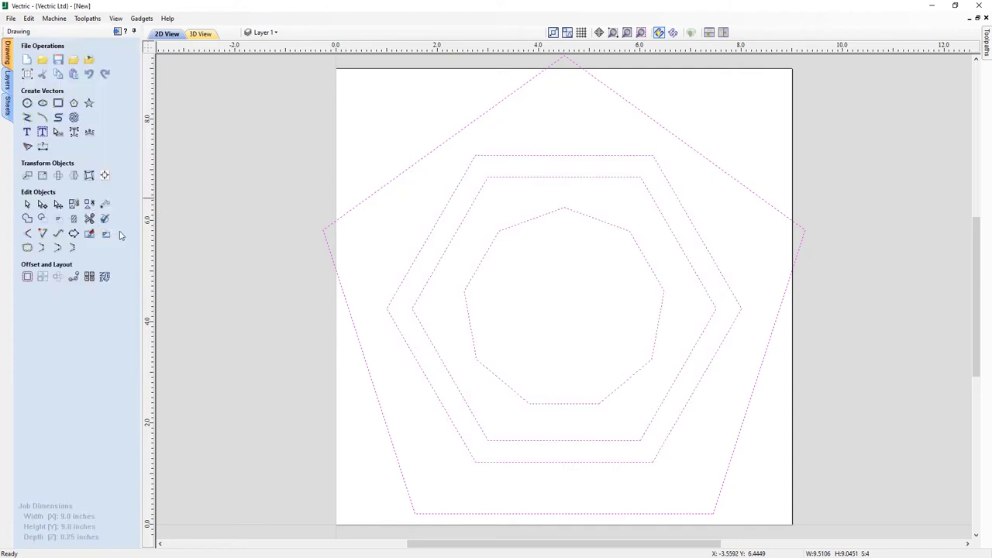
key(Delete)
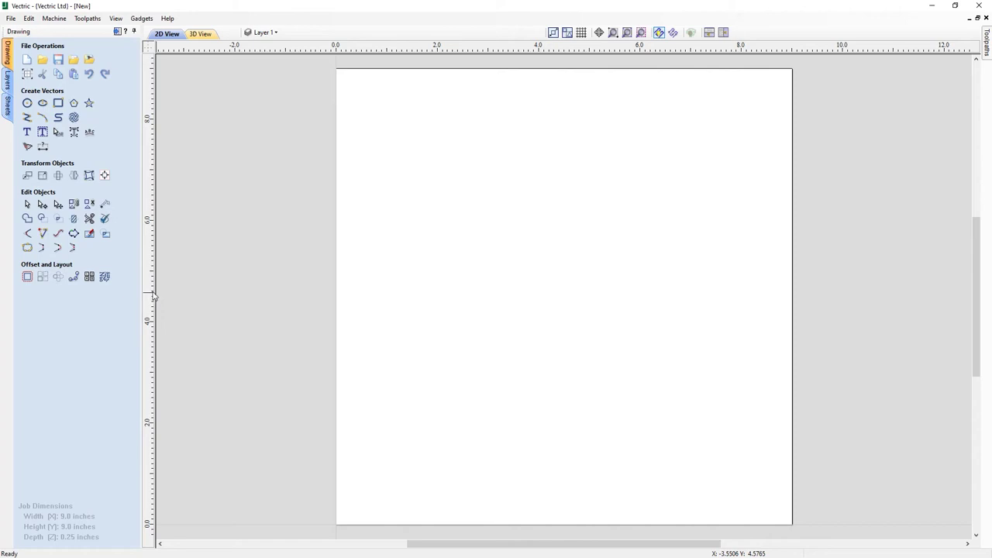
- Draw two five-pointed stars near the middle of the job, with outer radii of 2 and 2.5 inches
click(89, 104)
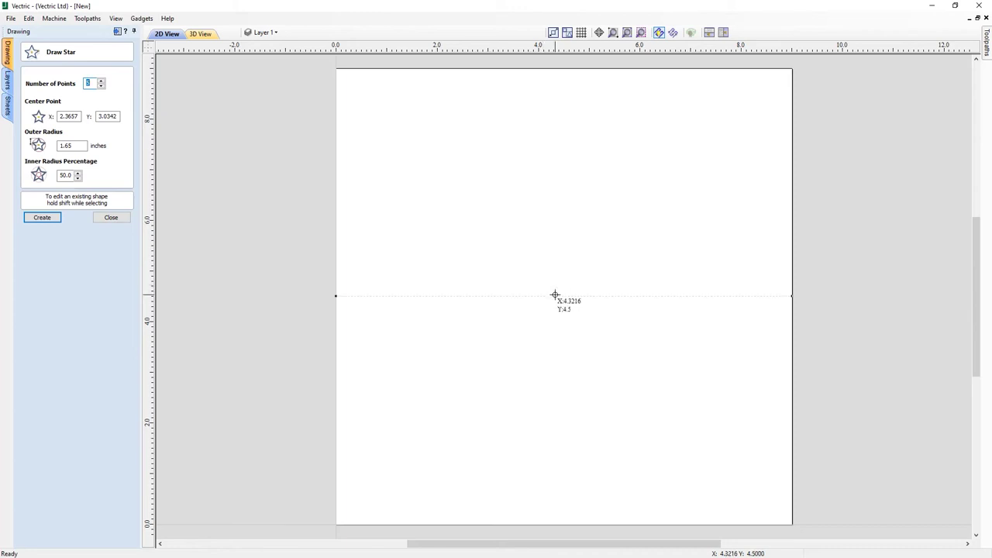
drag(555, 295, 566, 314)
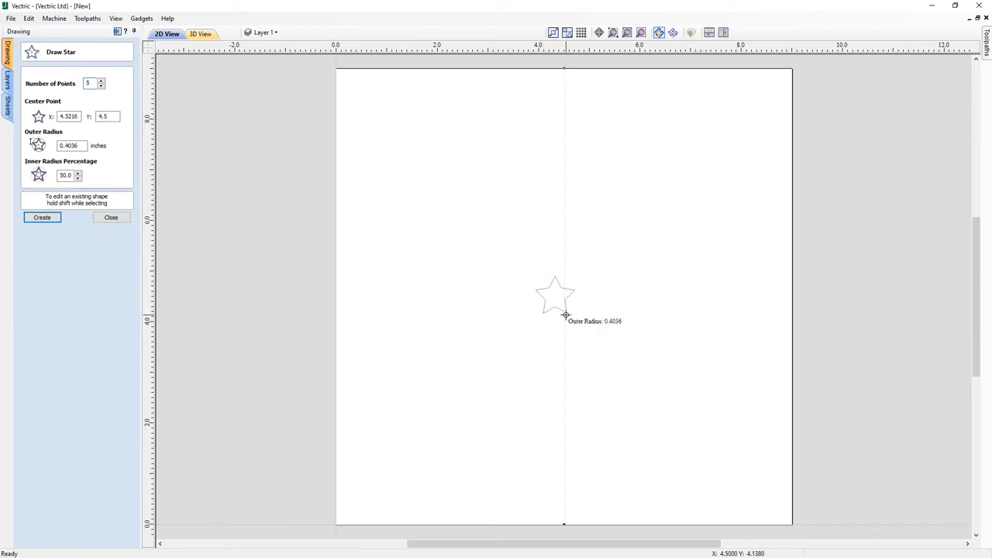
text(2)
key(Return)
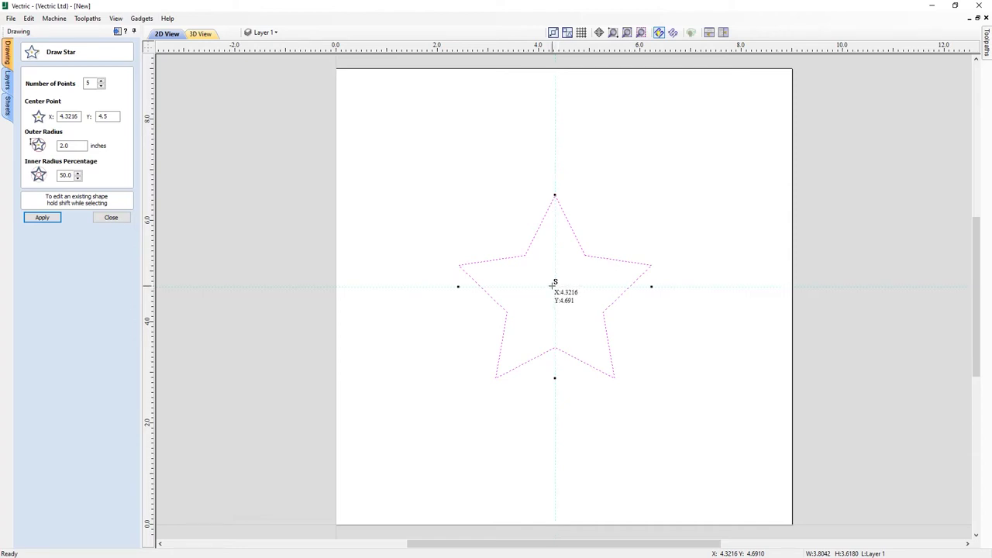
drag(555, 285, 577, 311)
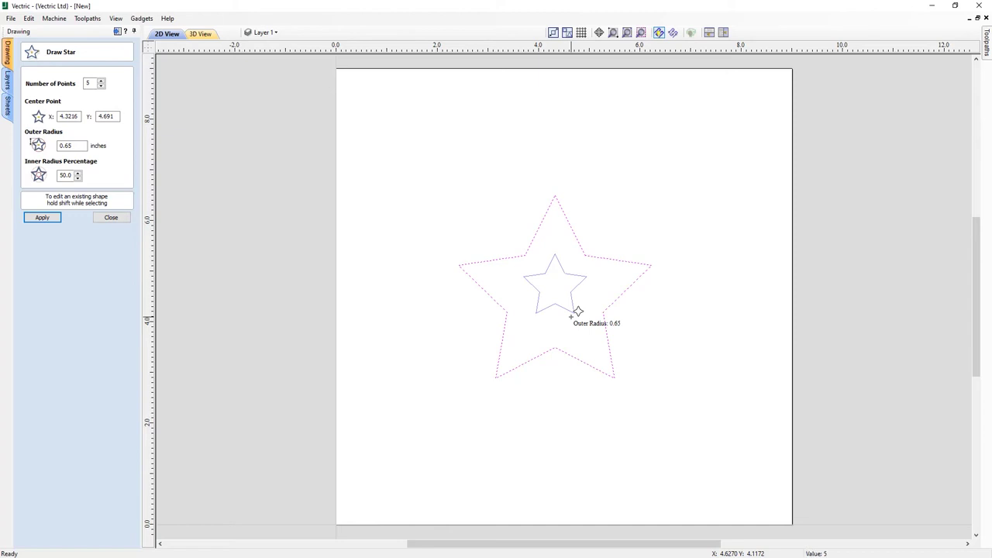
key(Return)
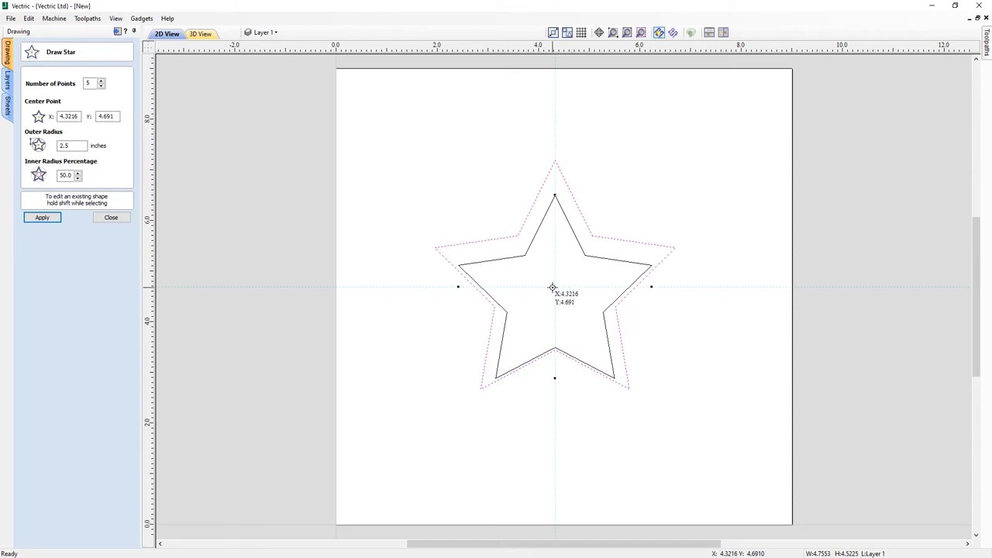
- Draw a seven-pointed star with a 1 inch outer radius from the centre of the 2.5 inch star
drag(552, 288, 568, 313)
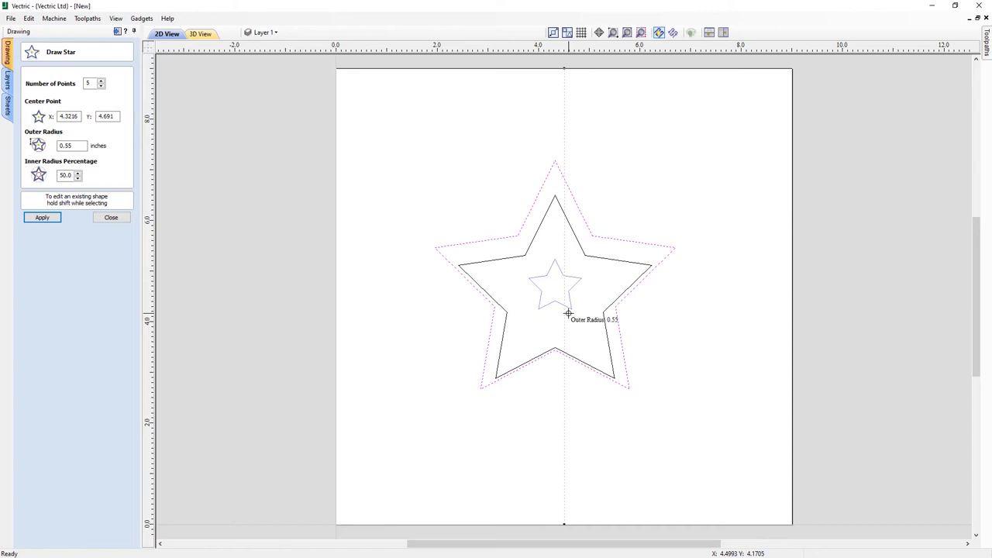
text(7)
text(p)
text(1)
key(Return)
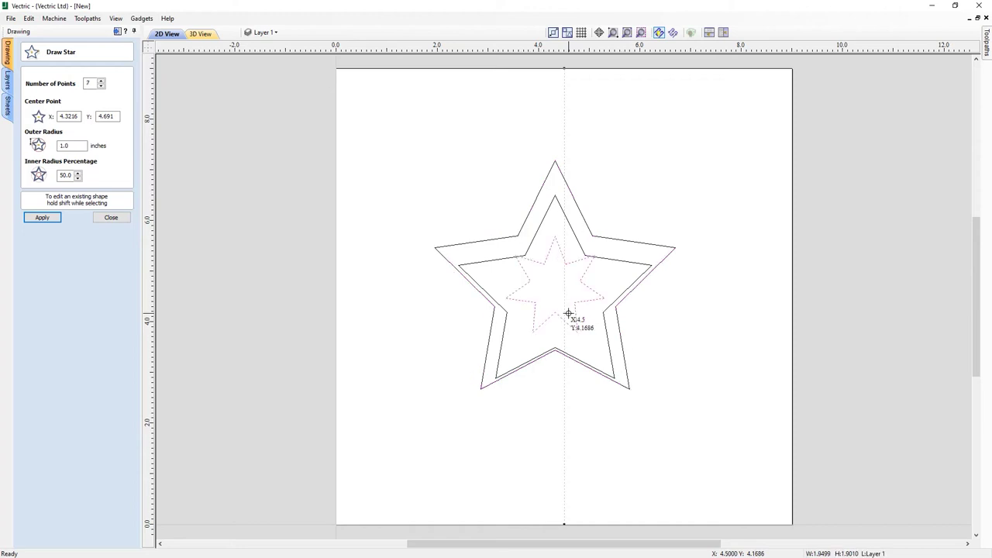
- Leave the star tool and delete all the stars from the drawing
drag(517, 271, 543, 282)
key(Escape)
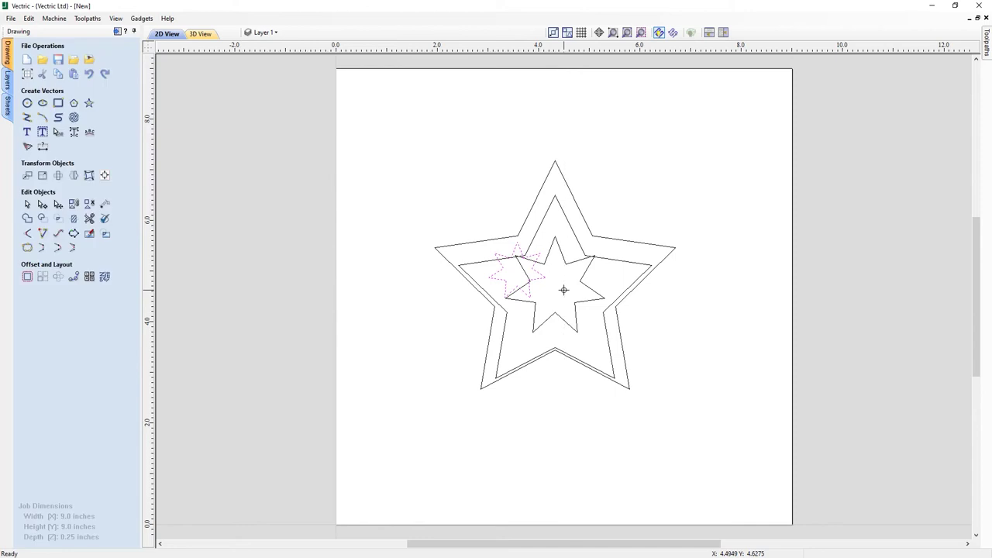
drag(642, 384, 383, 93)
key(Delete)
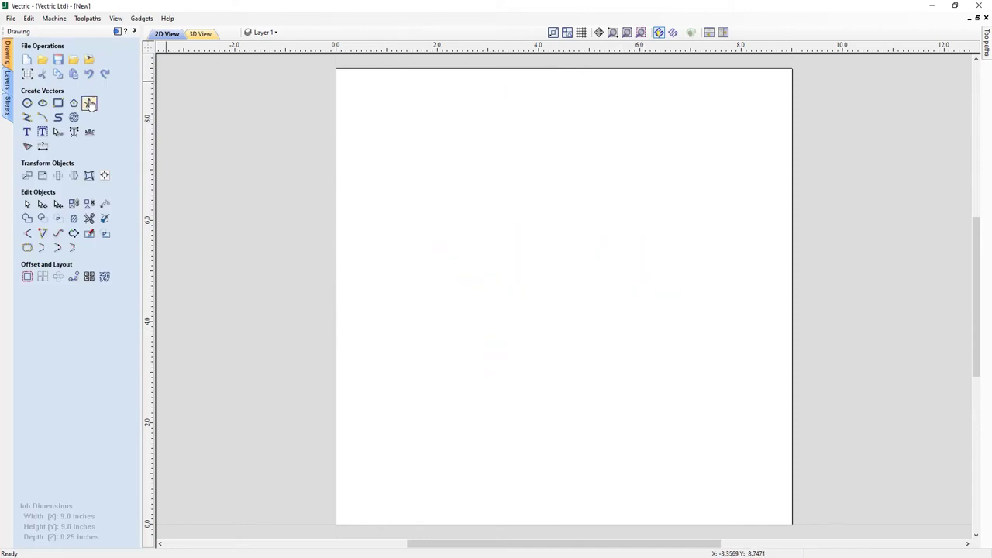
- Draw a four-pointed star with a 2 inch outer diameter centred at about X 1.77, Y 6.68
click(89, 103)
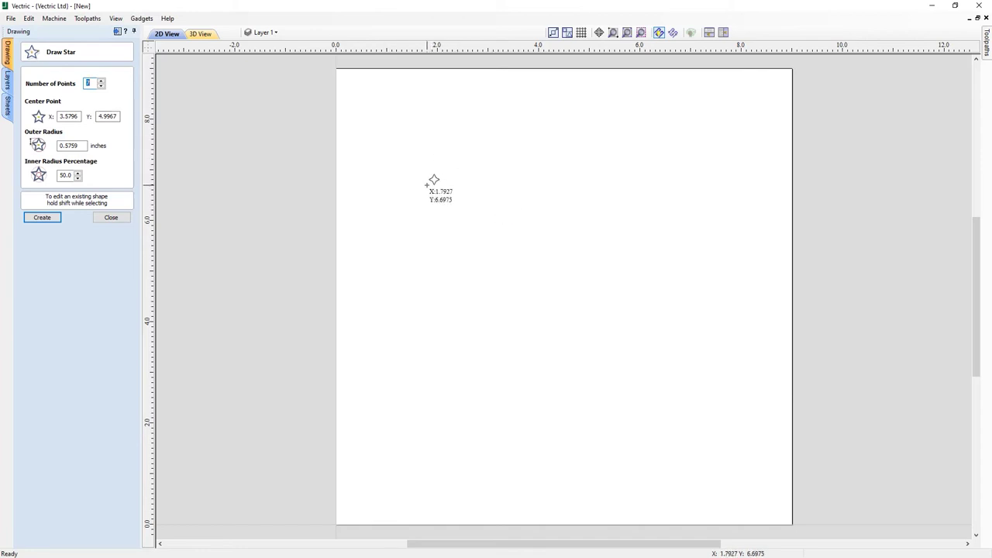
drag(425, 185, 449, 217)
text(4)
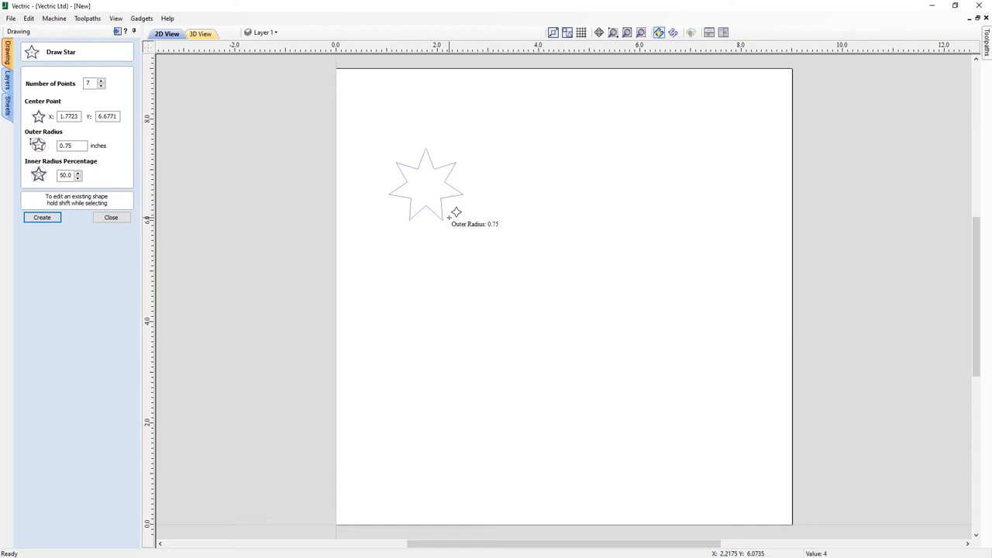
text(p)
text(2 P: 4.00)
key(Return)
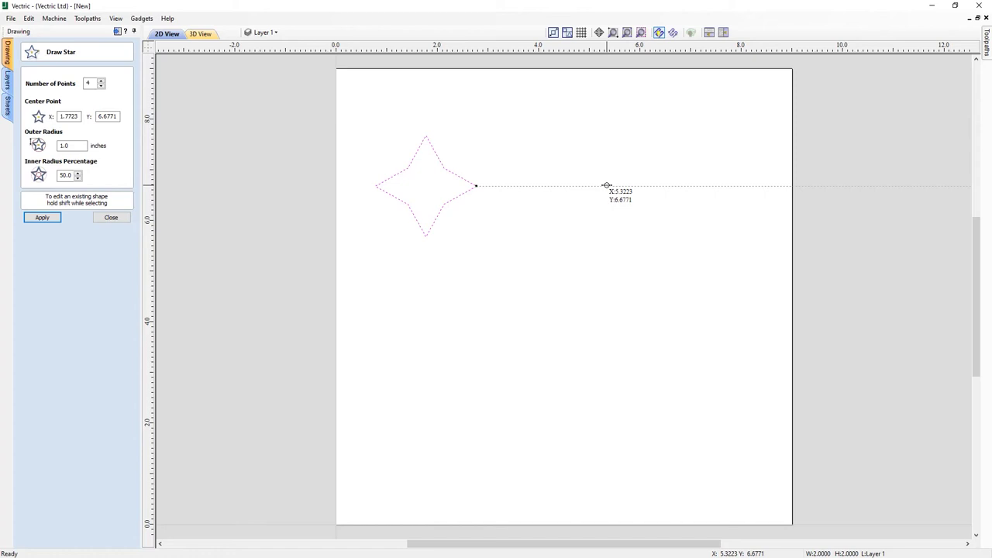
- Draw a five-pointed star with a 25% inner radius and 3 inch outer radius, level with the four-pointed star at about X 5.32
drag(607, 186, 642, 201)
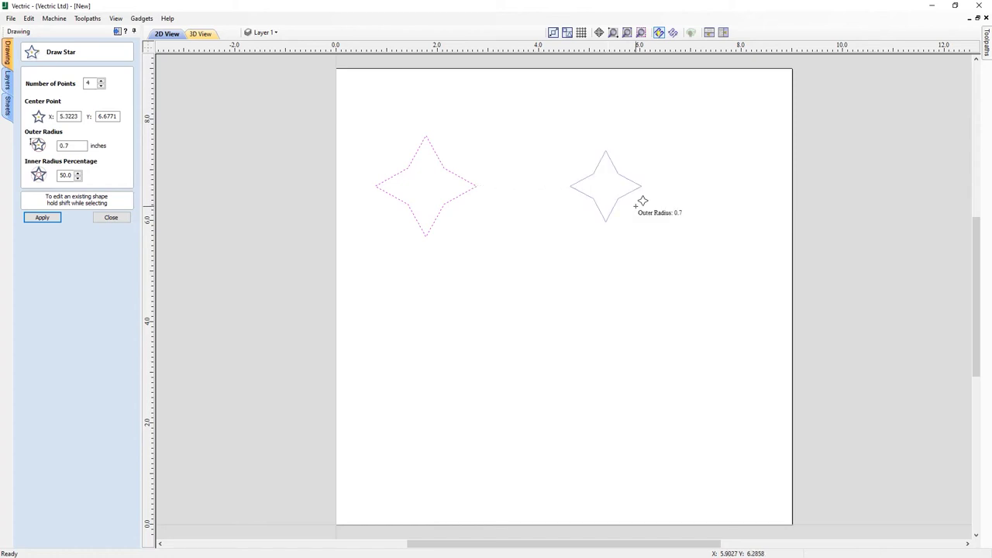
text(5)
text(p)
text(25)
text(i)
text(3)
key(Return)
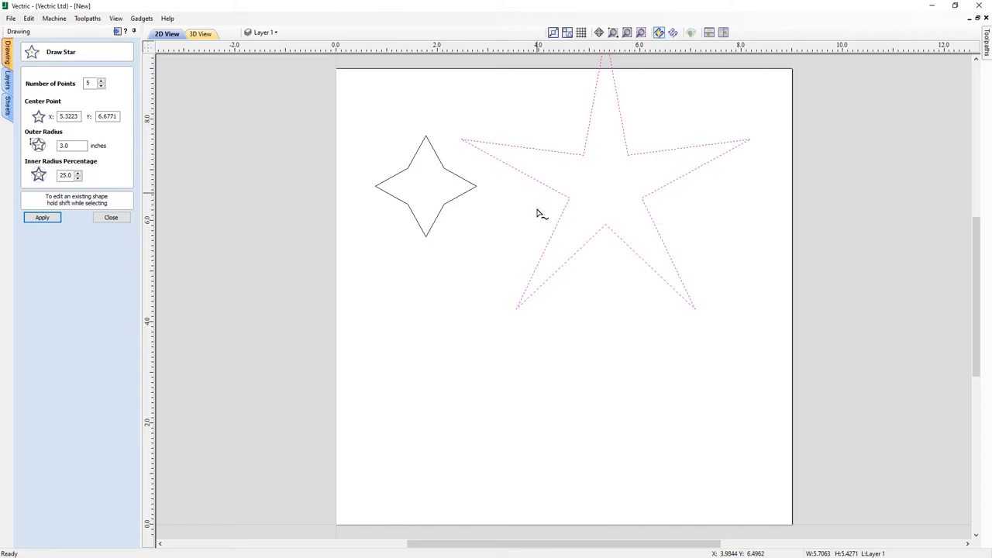
click(60, 175)
- Draw an eight-pointed star with a 75% inner radius and 1.5 inch outer radius, centred at about X 4.3, Y 2.6
drag(555, 390, 564, 412)
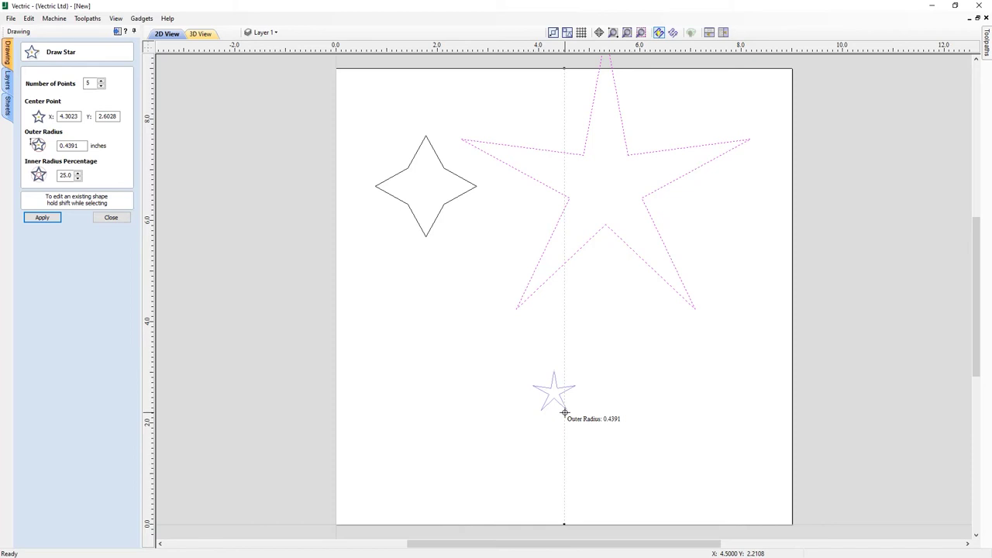
key(8)
key(p)
text(75)
text(i)
text(3)
key(Return)
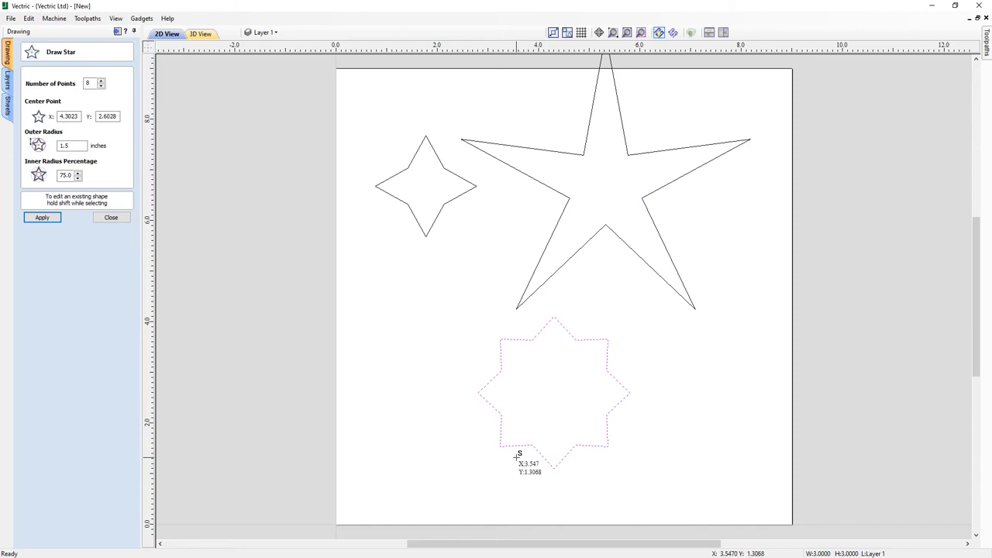
- Close the star tool and delete the four-, five- and eight-pointed stars
click(112, 218)
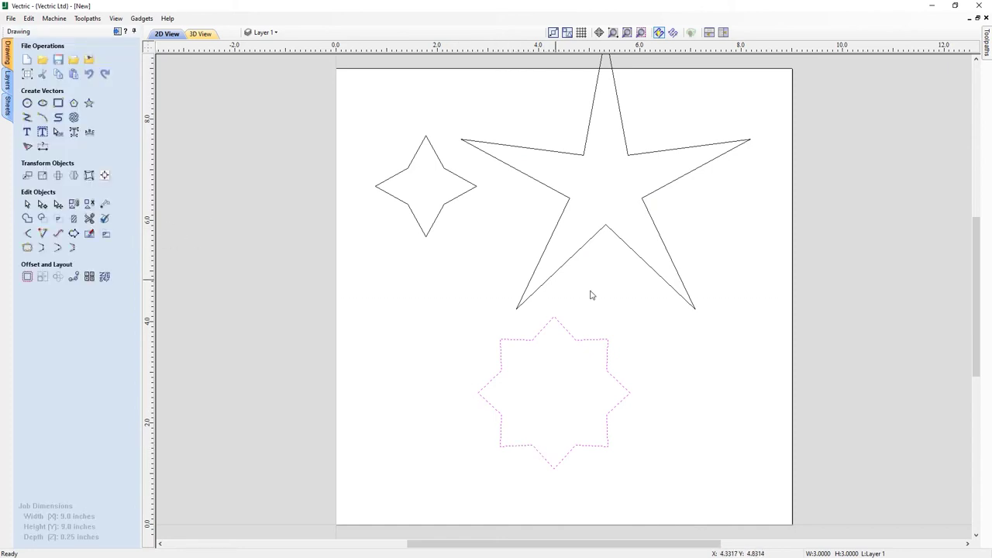
key(ctrl+a)
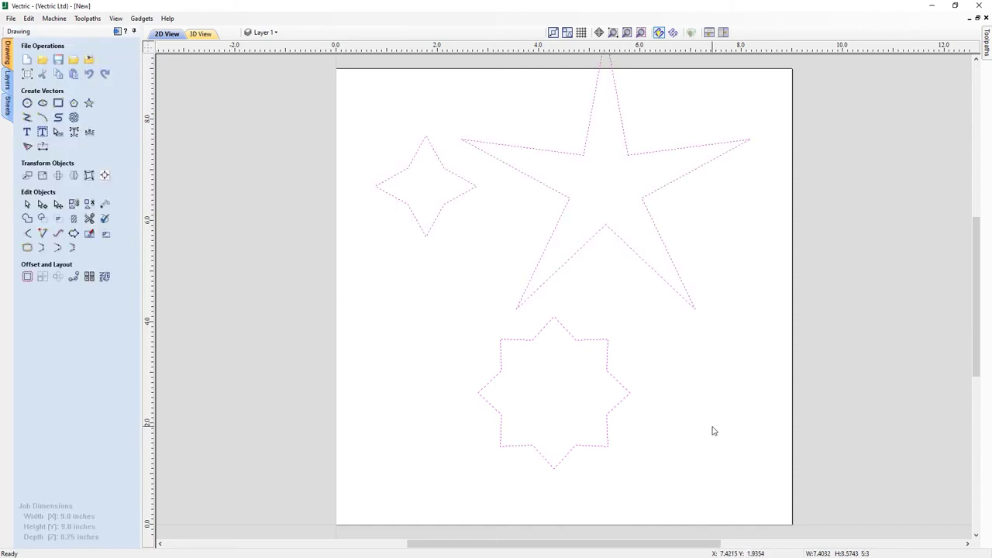
key(Delete)
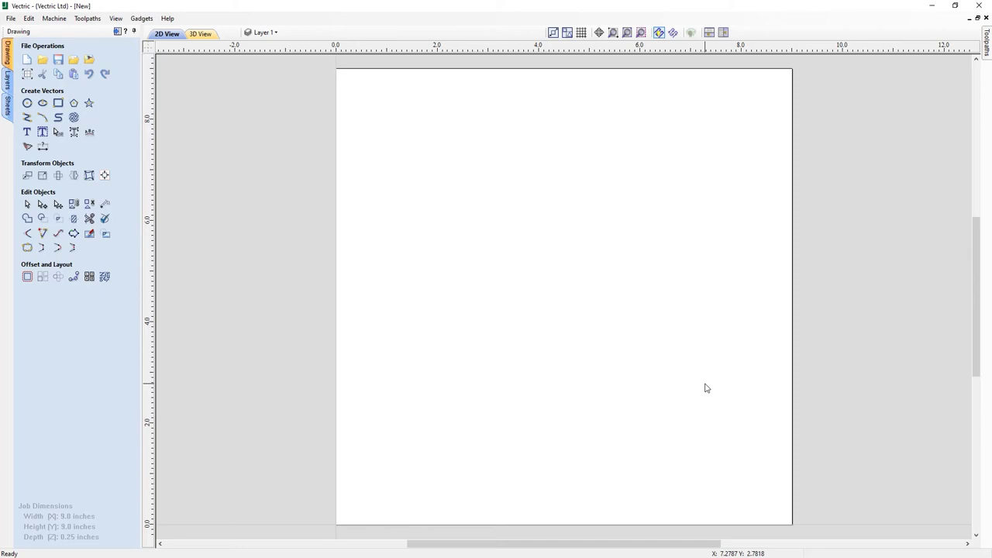
- Open the Move Selection, Set Size and Rotate tools in turn to view their options, closing each without changes
key(m)
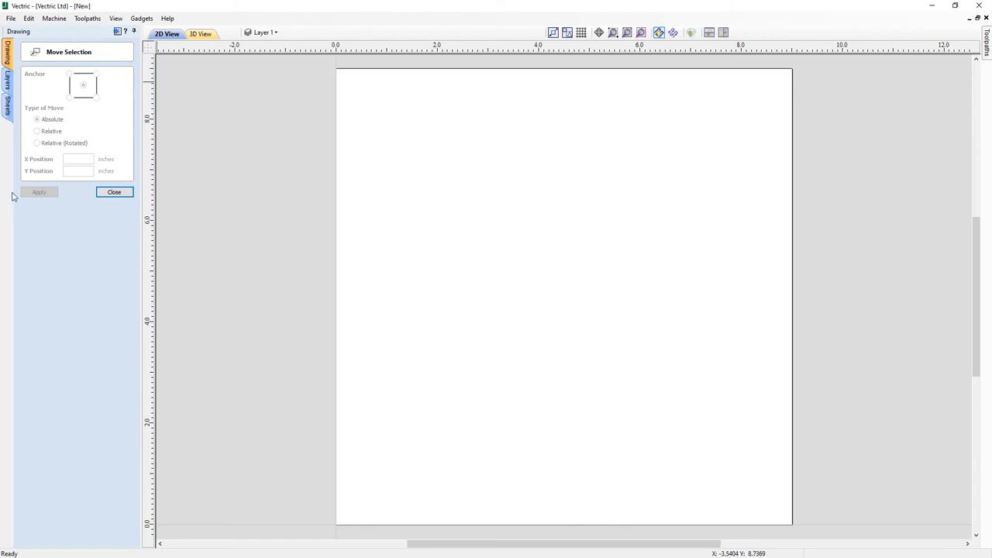
click(114, 192)
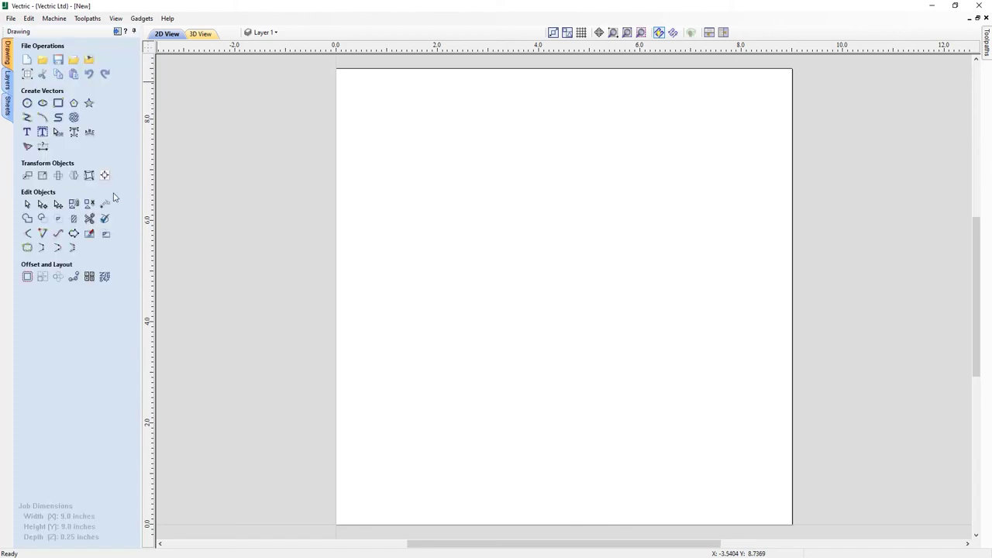
key(s)
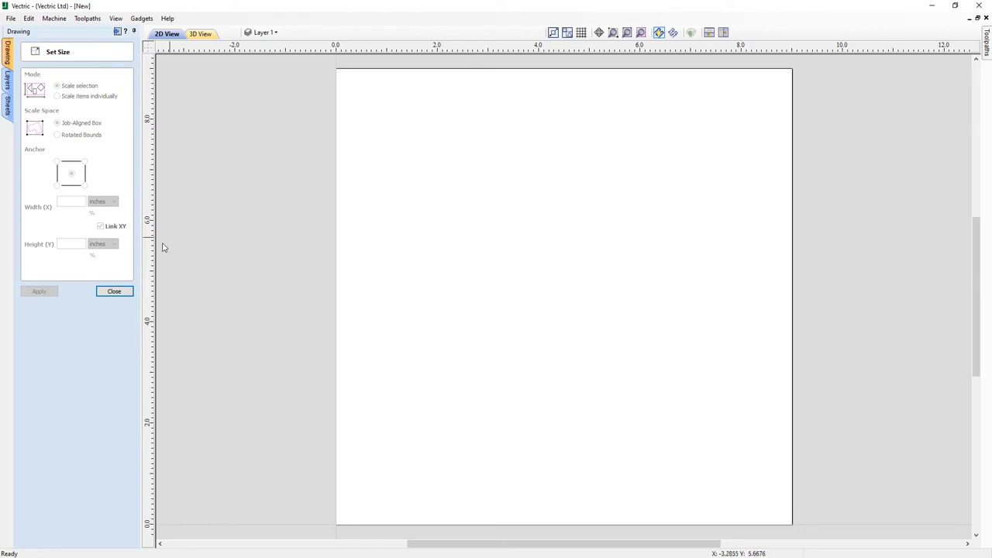
click(114, 291)
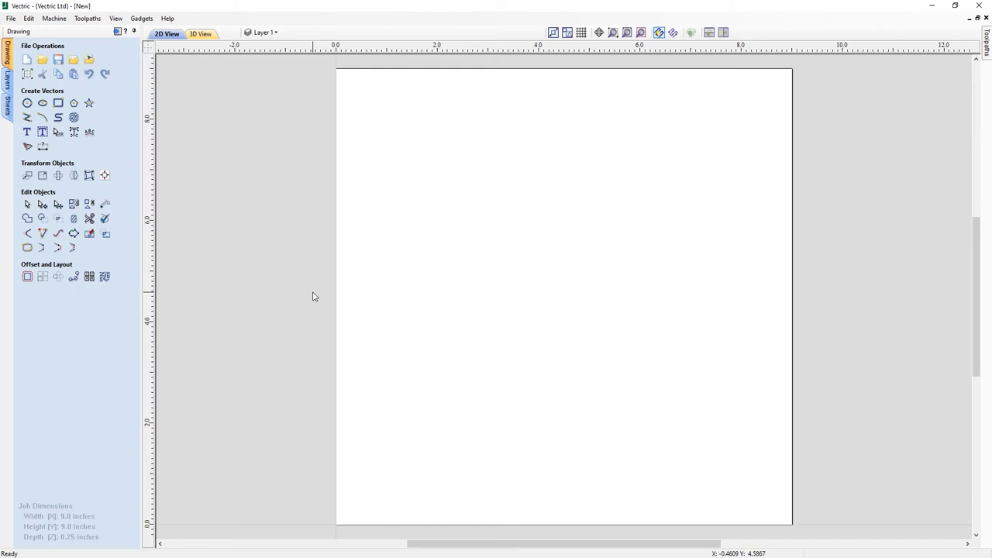
key(r)
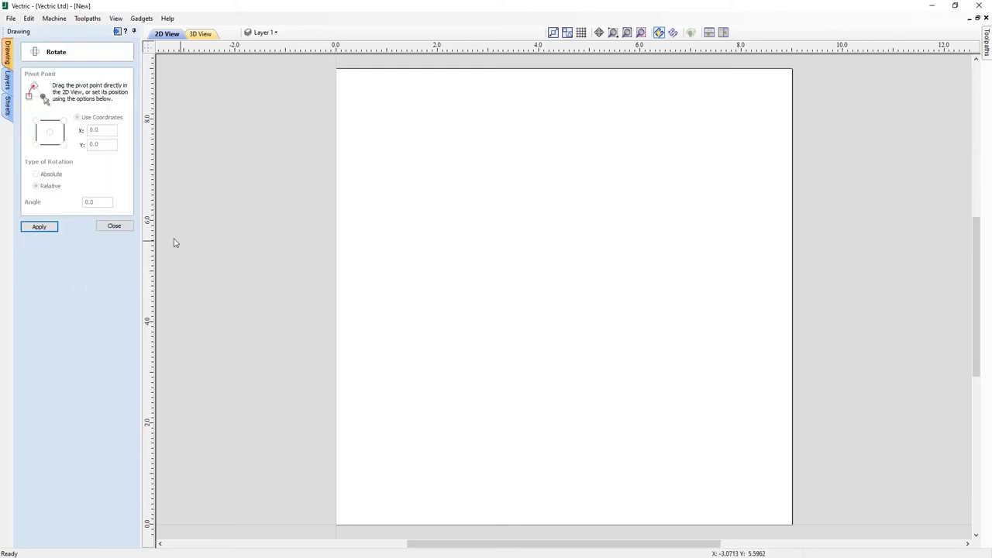
click(114, 226)
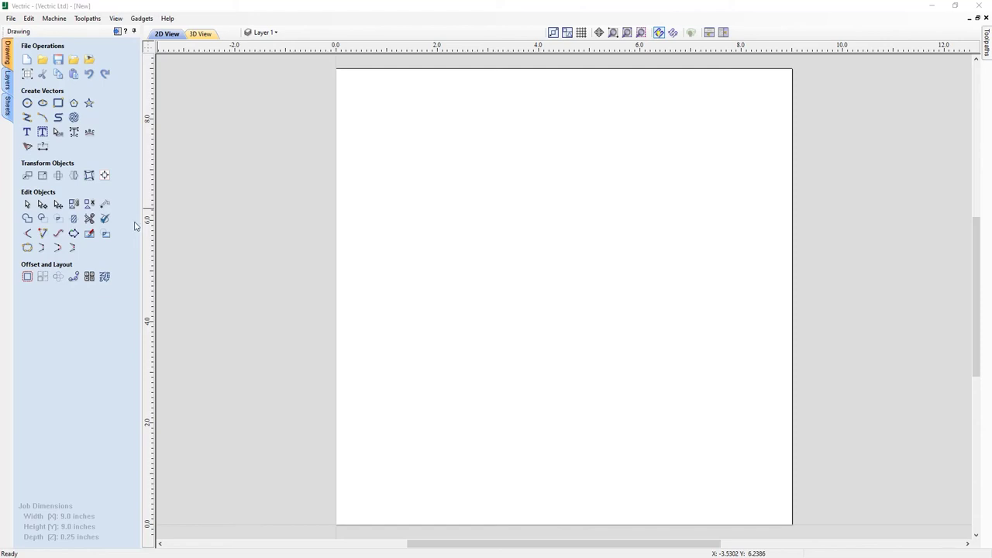
- Draw a closed, irregular eight-sided polyline about 3.0 by 2.6 inches in the lower-left part of the job, and close the polyline tool
click(28, 118)
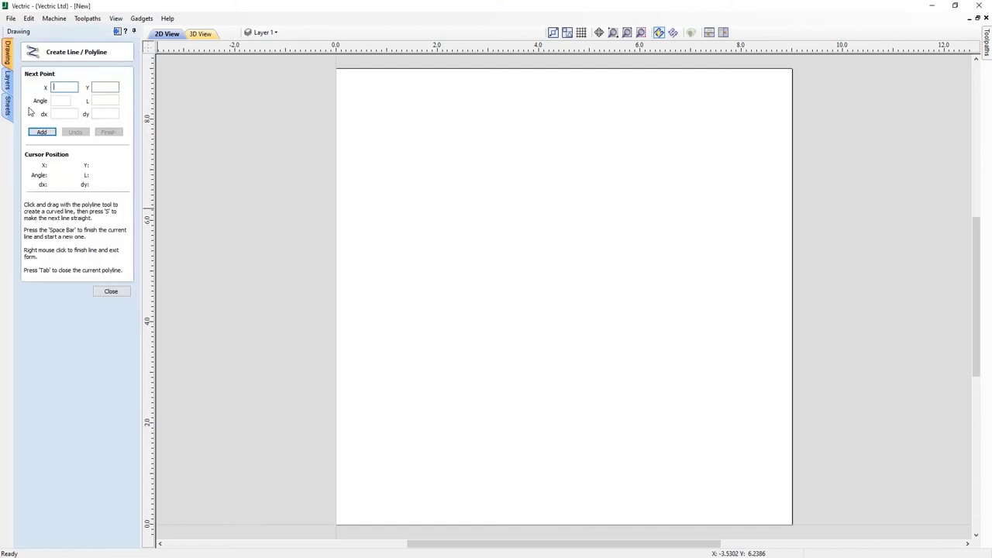
click(396, 429)
click(407, 326)
click(499, 303)
click(549, 365)
click(490, 365)
click(528, 410)
click(464, 410)
click(439, 435)
click(396, 429)
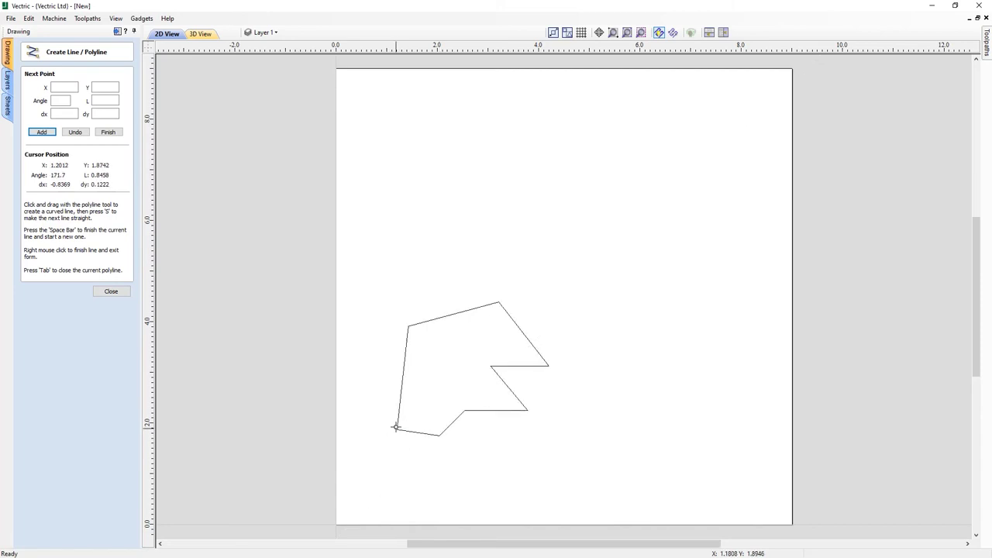
click(111, 291)
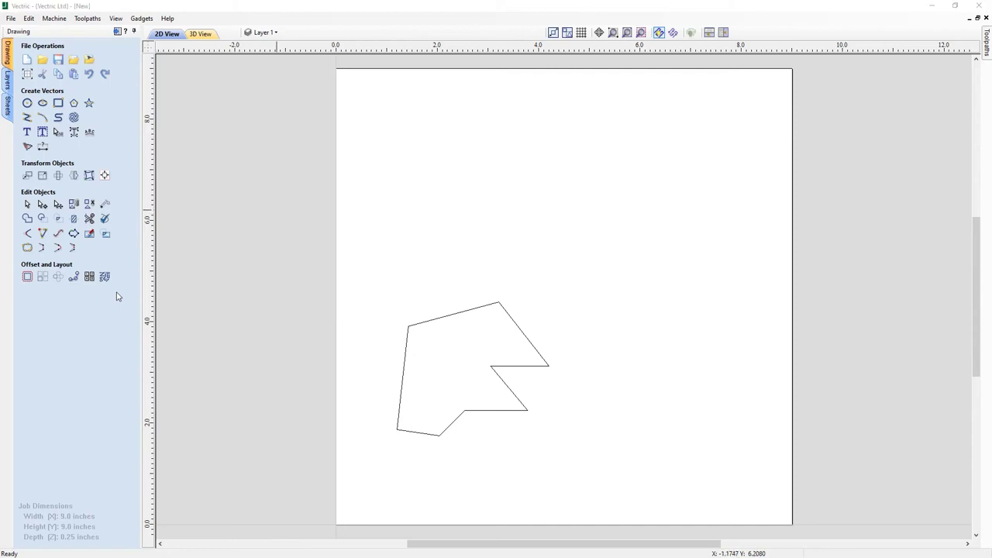
- Select the irregular polygon and move it exactly 2 inches in the positive X direction
click(520, 333)
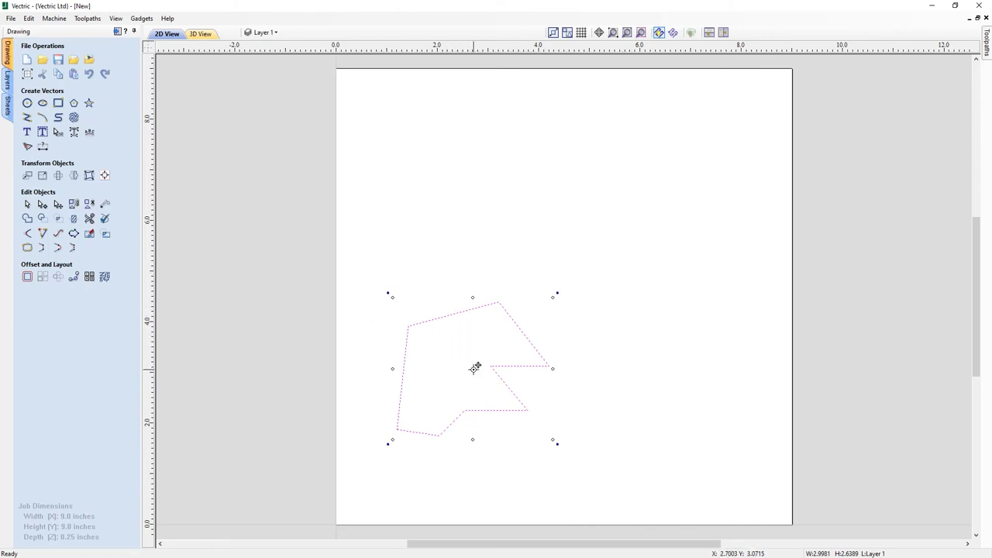
drag(475, 367, 527, 371)
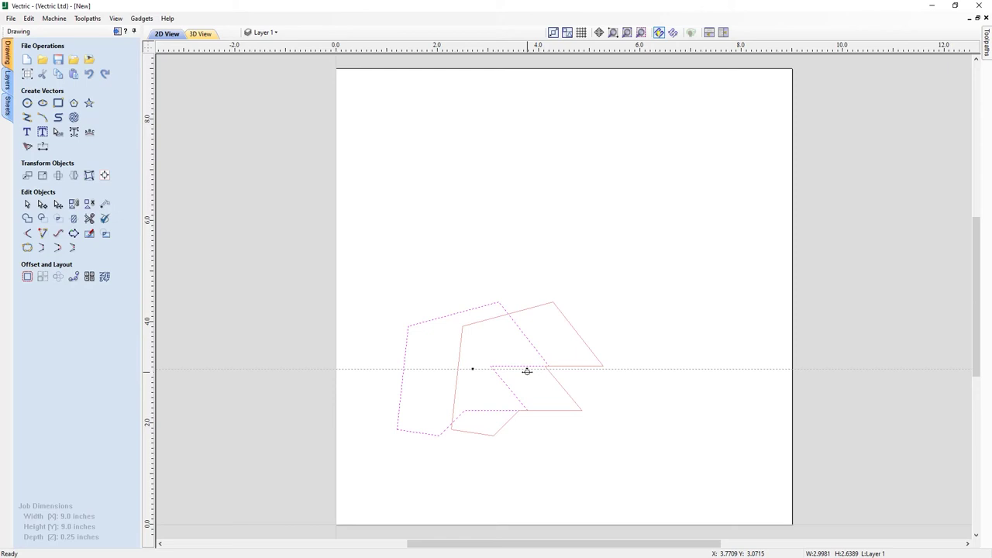
text(2)
key(Return)
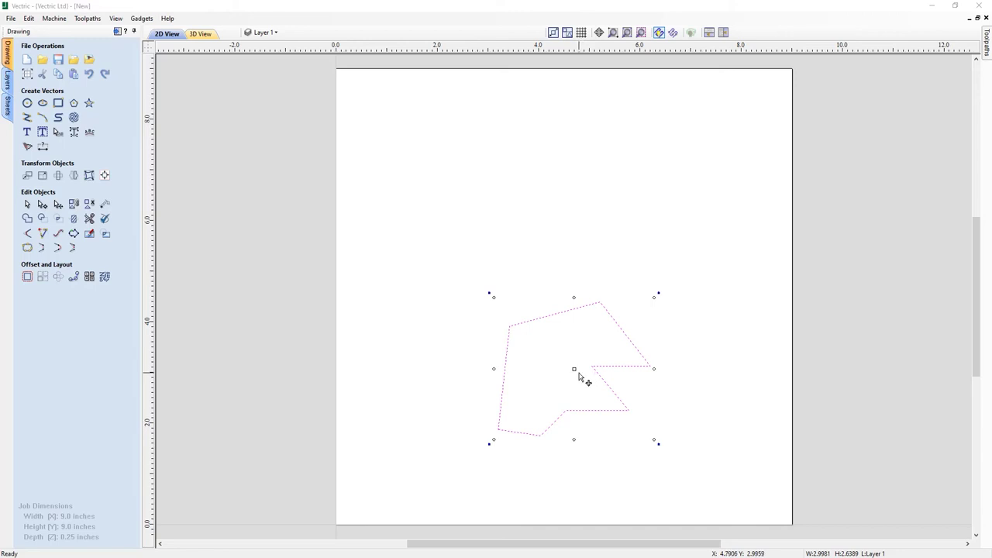
- Move the polygon's centre to the absolute position X 4.00, Y 4.00
mouse_move(574, 368)
mouse_down()
mouse_move(574, 349)
mouse_move(560, 359)
mouse_up()
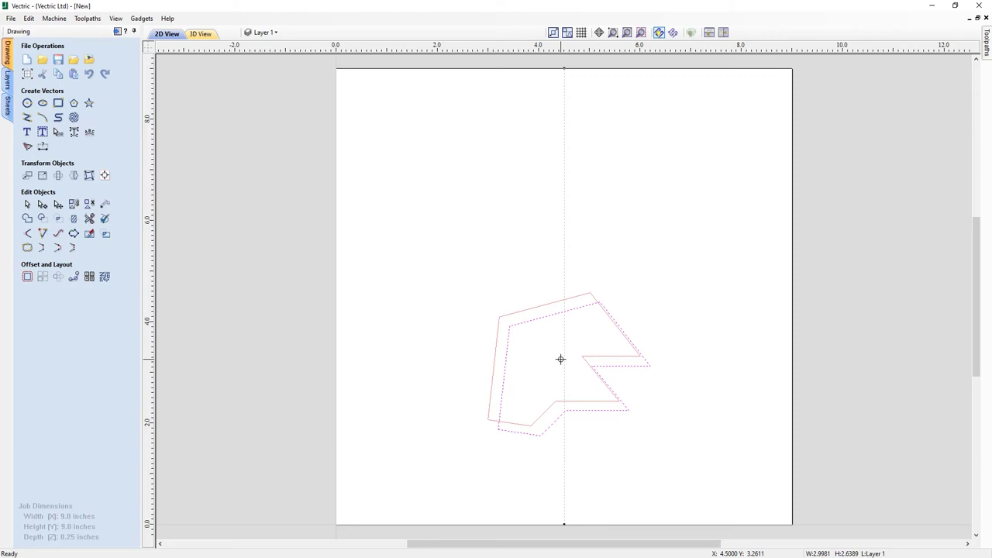
text(x4.00y4.00)
key(Return)
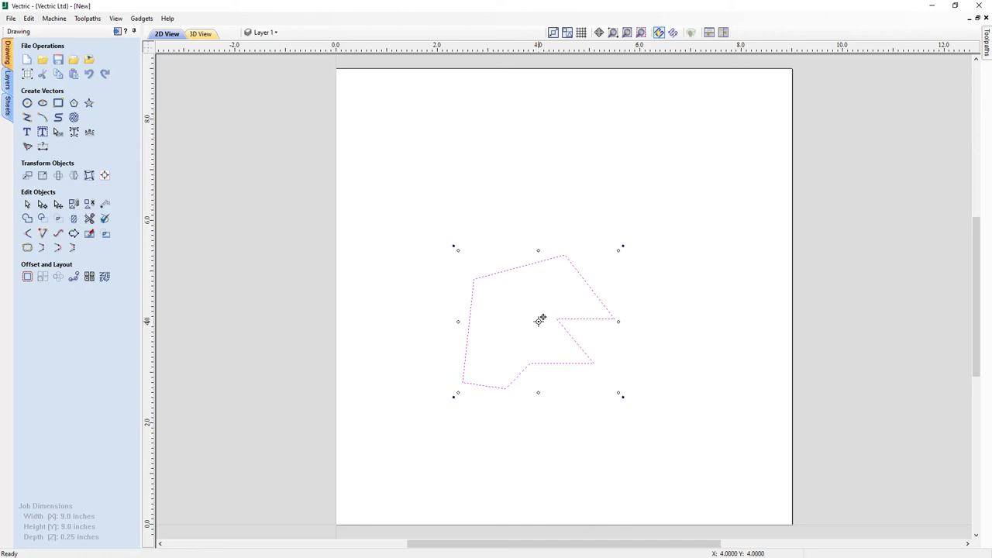
- Move the polygon by a relative offset of 1 inch in X and 1 inch in Y
mouse_move(540, 320)
mouse_down()
mouse_move(554, 318)
mouse_move(545, 320)
mouse_up()
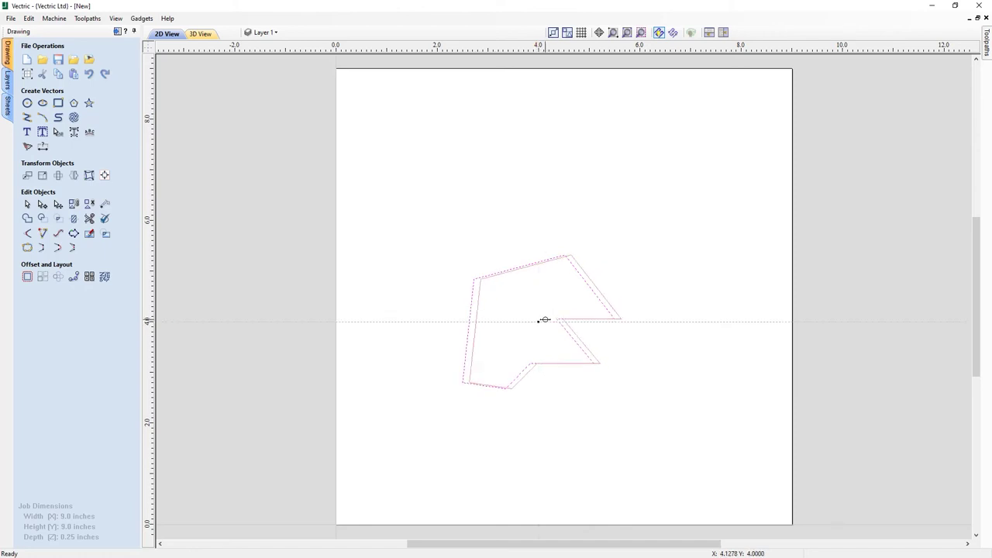
text(1d1)
key(Return)
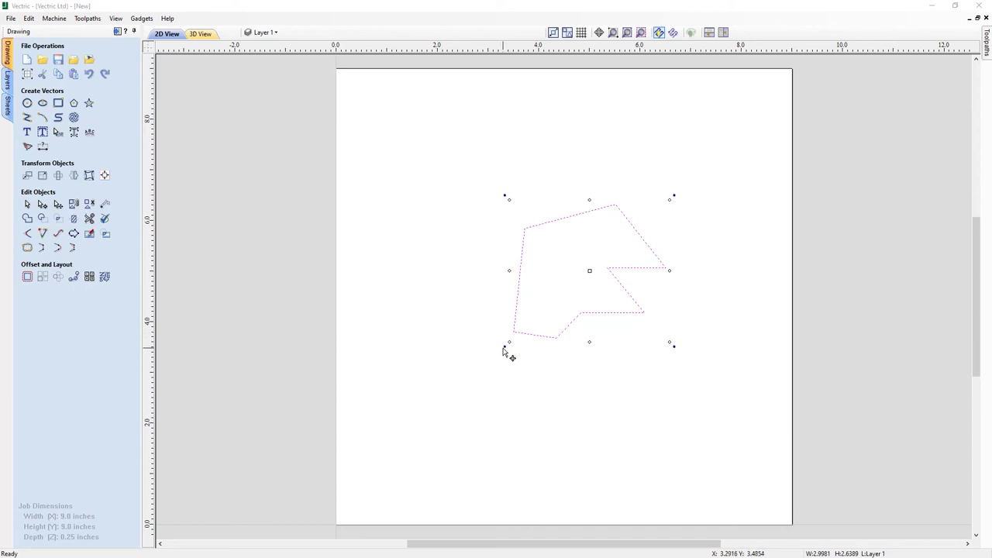
- Rotate the polygon 30 degrees anticlockwise about its centre
drag(672, 195, 665, 217)
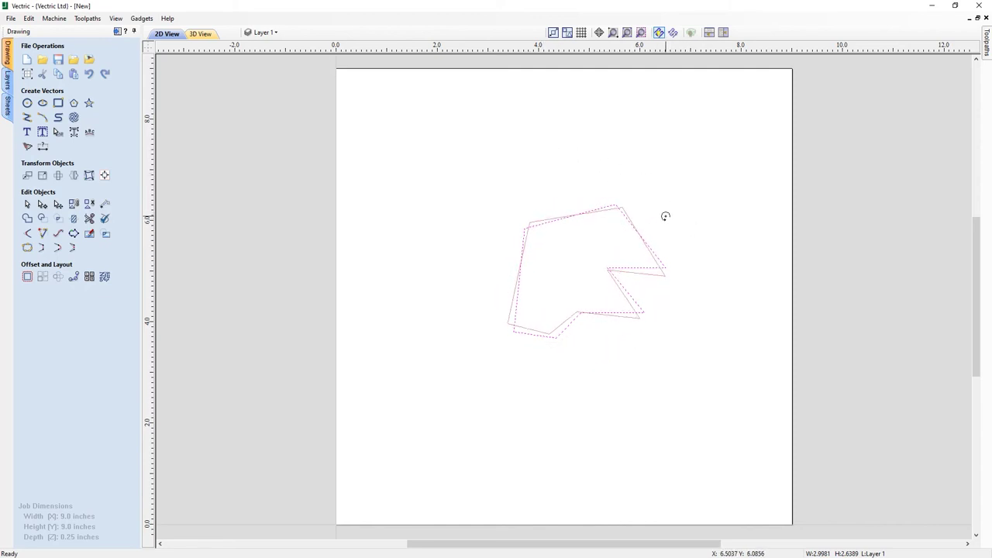
drag(665, 216, 665, 212)
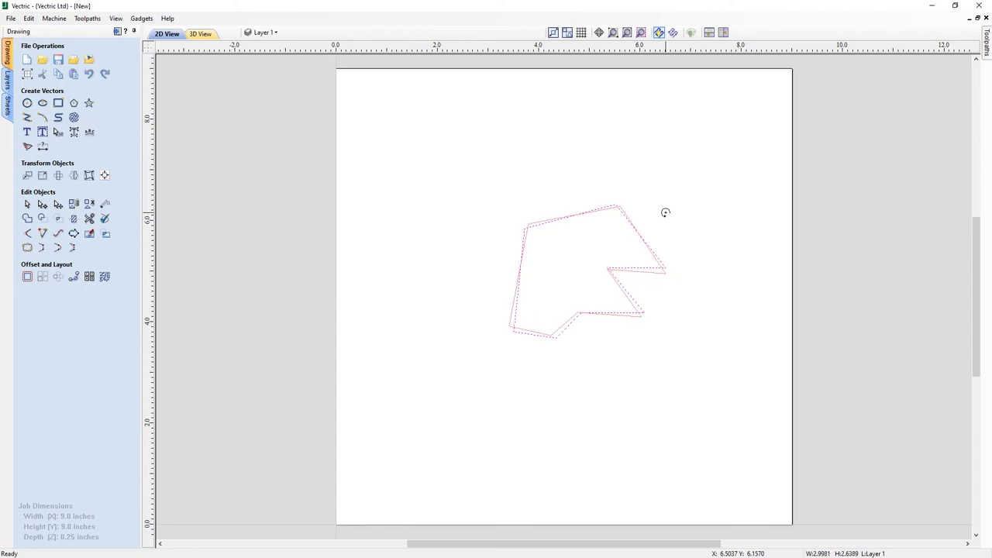
text(30)
key(Return)
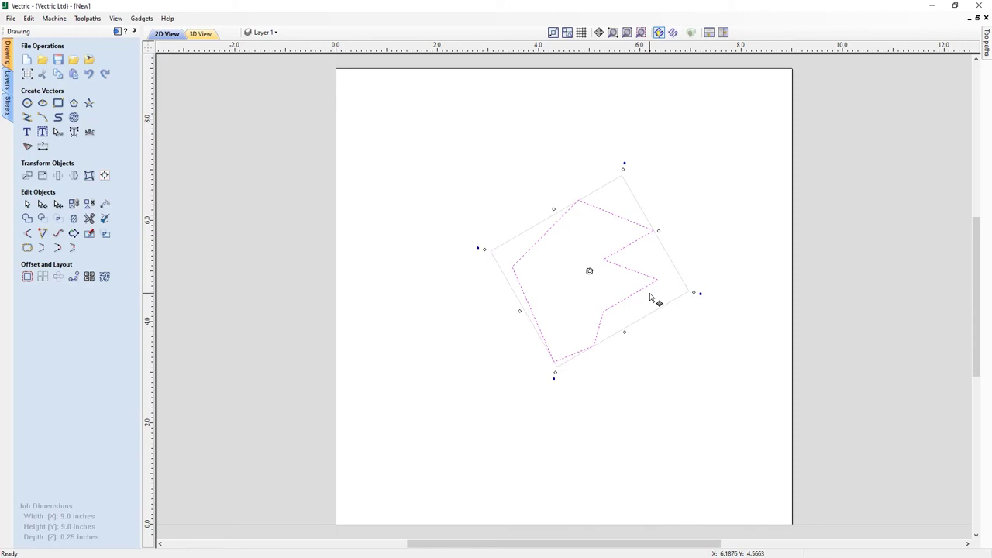
- Rotate the polygon repeatedly about its centre in 45-degree increments, ending a further 90 degrees anticlockwise
key(ctrl+z)
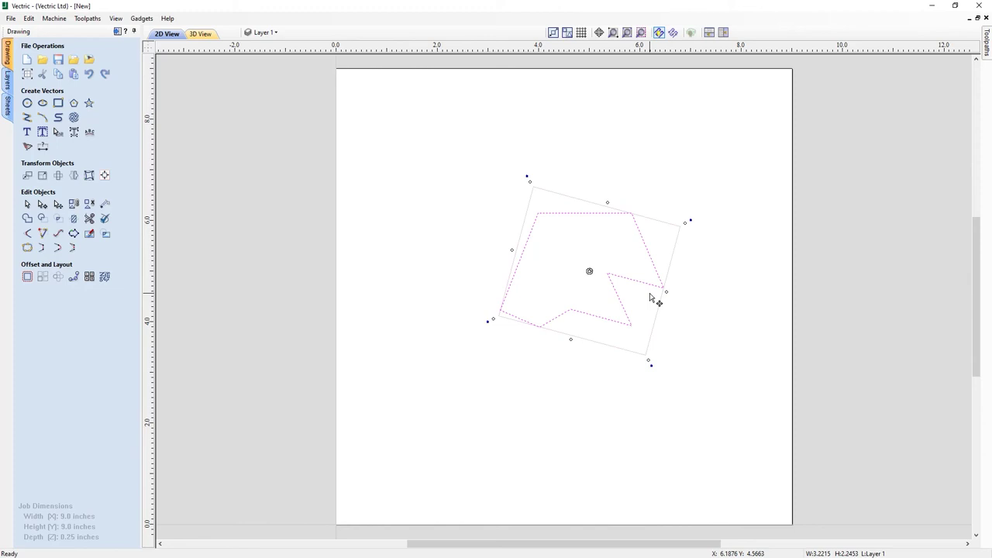
key(ctrl+z)
key(ctrl+z)
key(ctrl+z)
key(ctrl+z)
key(ctrl+z)
key(ctrl+z)
key(ctrl+z)
key(ctrl+z)
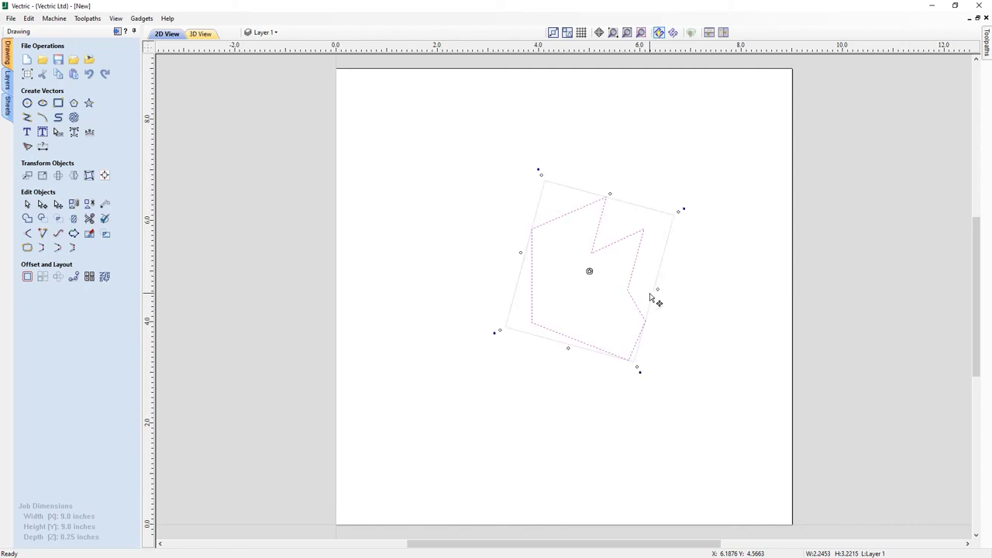
key(ctrl+z)
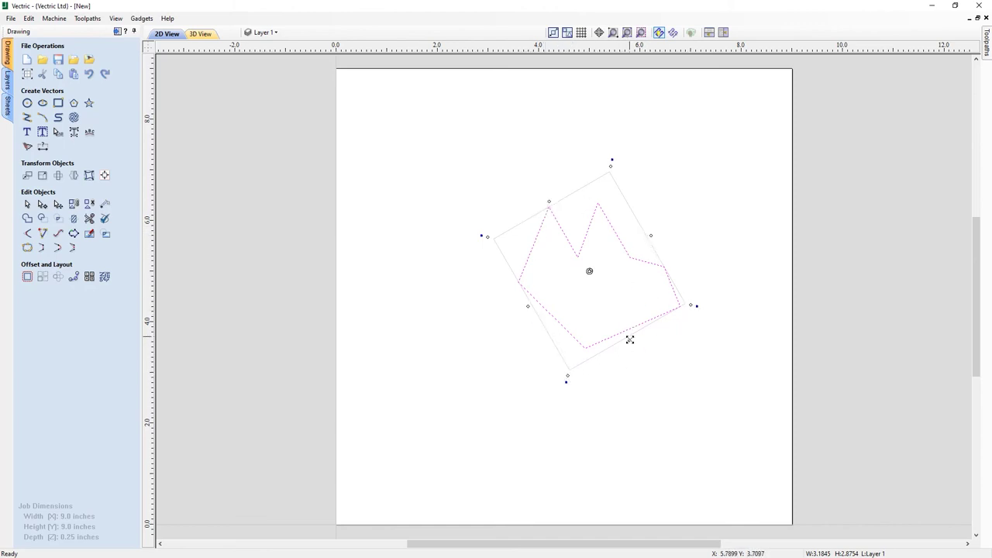
- Stretch the polygon by a factor of 2 from its lower-left side, and scale the whole shape to half size from its upper corner
click(527, 307)
drag(527, 308, 497, 327)
text(2)
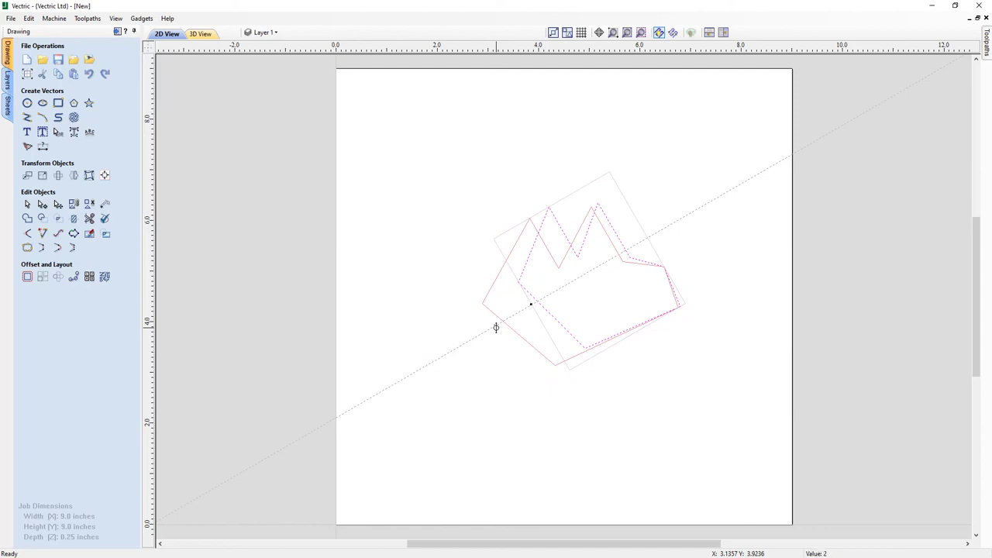
key(Return)
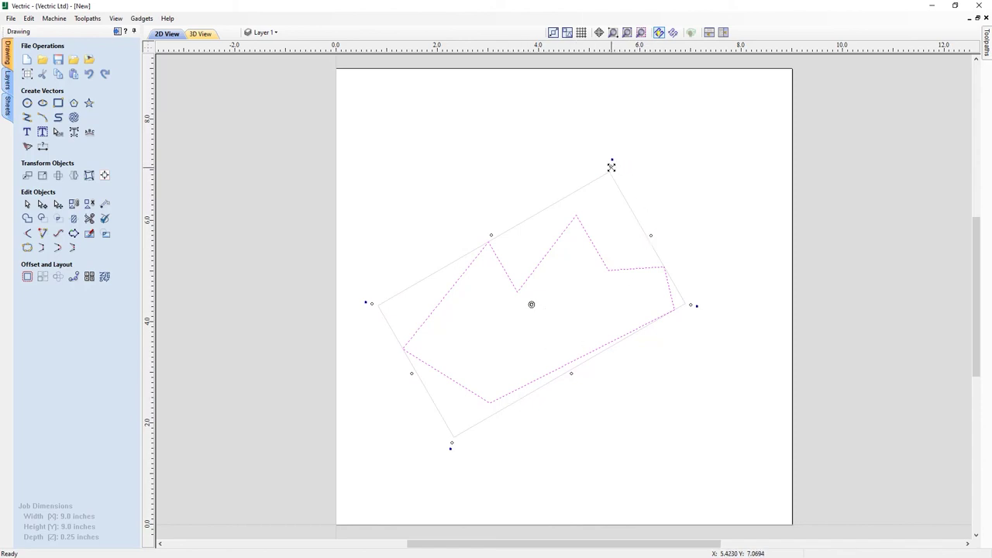
drag(612, 167, 579, 215)
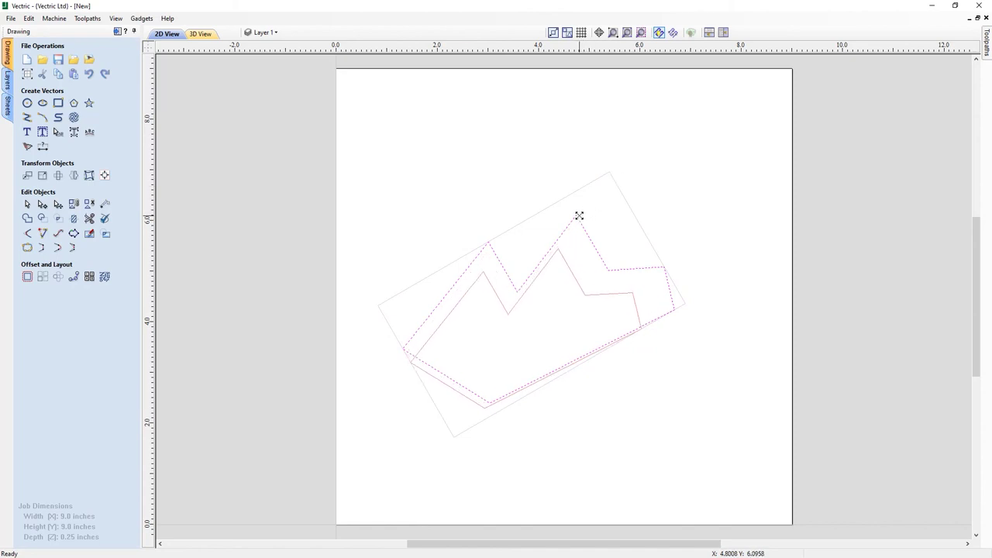
drag(579, 215, 579, 216)
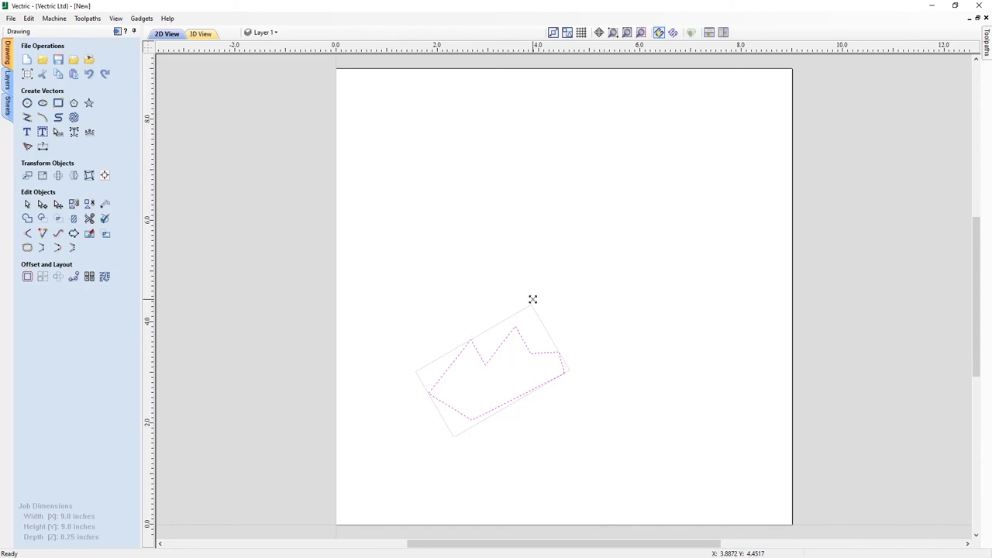
- Resize the polygon from its upper corner to 6 inches long and about 2 inches high, and shorten it from the lower-left side to about 3 inches
drag(532, 299, 554, 218)
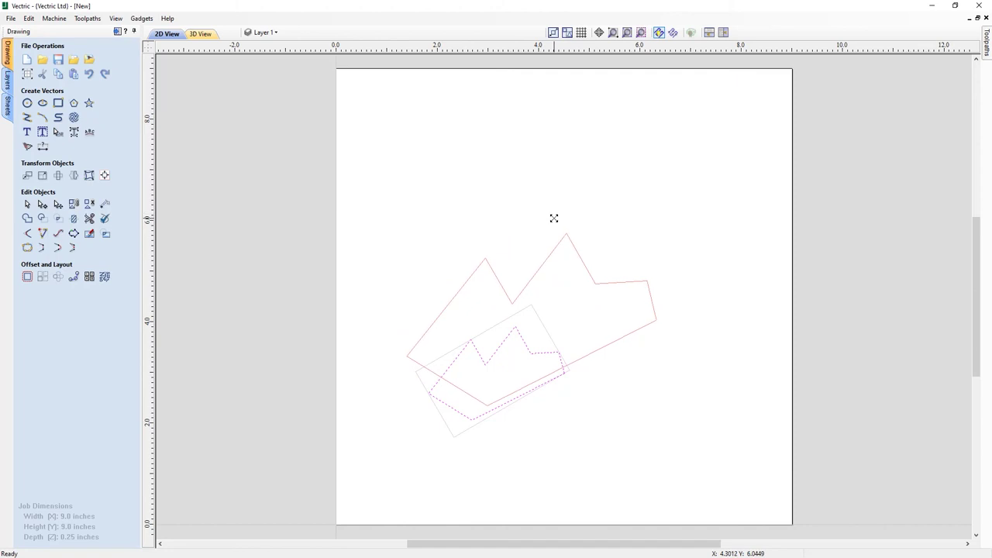
text(6)
key(Return)
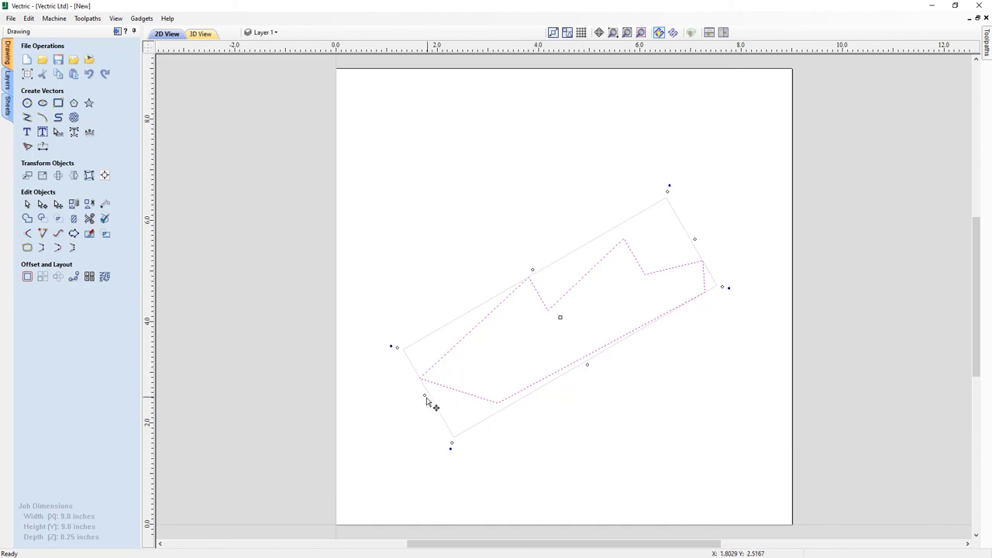
mouse_move(423, 396)
mouse_down()
mouse_move(633, 279)
mouse_move(442, 377)
mouse_move(463, 374)
mouse_move(629, 284)
mouse_move(439, 382)
mouse_move(523, 336)
mouse_move(407, 388)
mouse_move(450, 370)
mouse_move(426, 379)
mouse_up()
key(Escape)
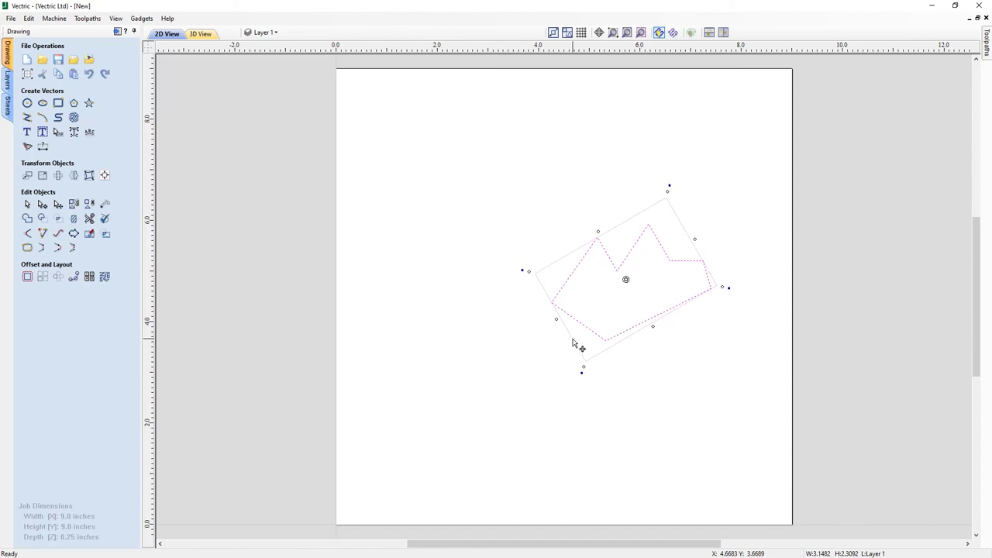
- In node editing, select the polygon's four upper nodes forming the two peaks and move them 1 inch straight up
key(n)
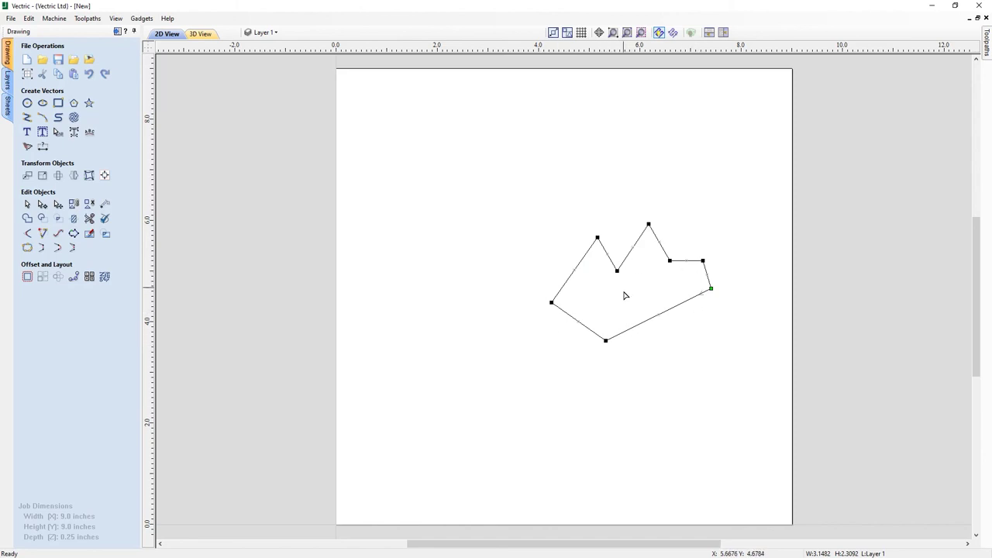
drag(665, 274, 680, 282)
drag(650, 224, 649, 201)
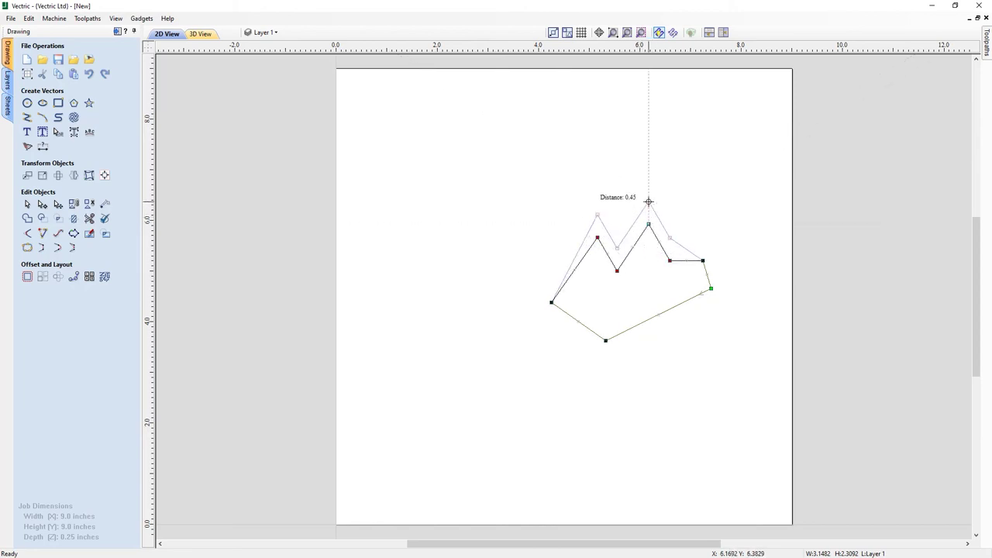
text(1)
key(Return)
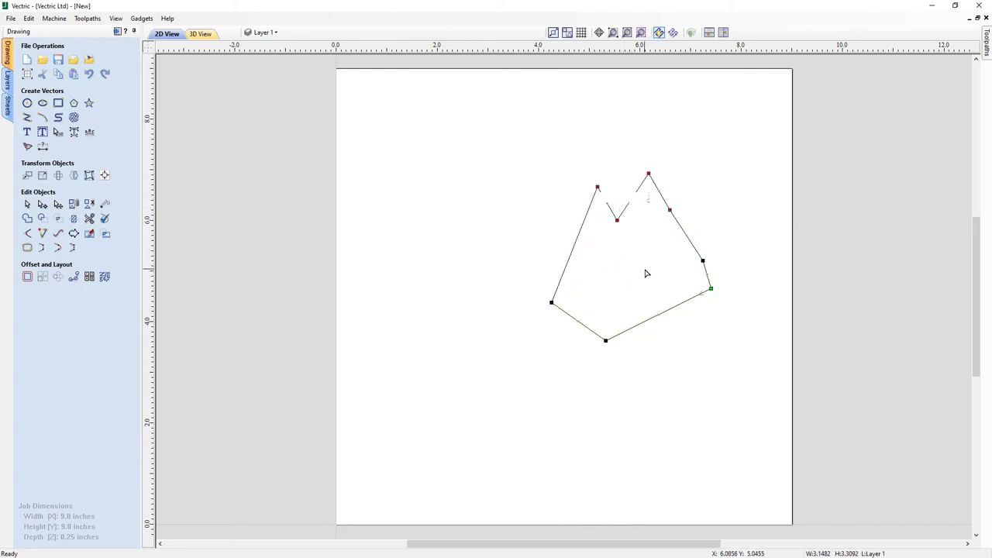
- Move the polygon's bottom node 2 inches straight down
click(604, 339)
drag(604, 340, 603, 358)
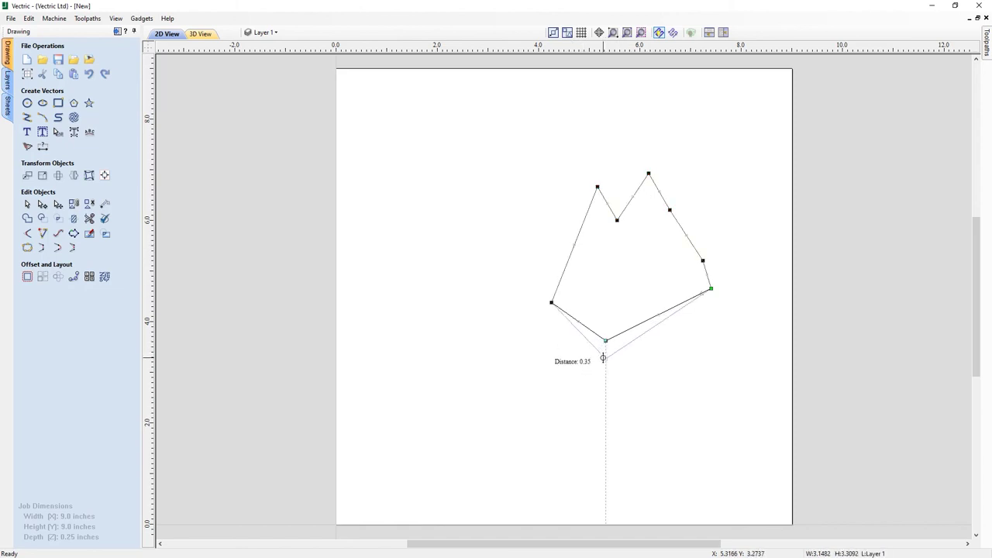
text(2)
key(Return)
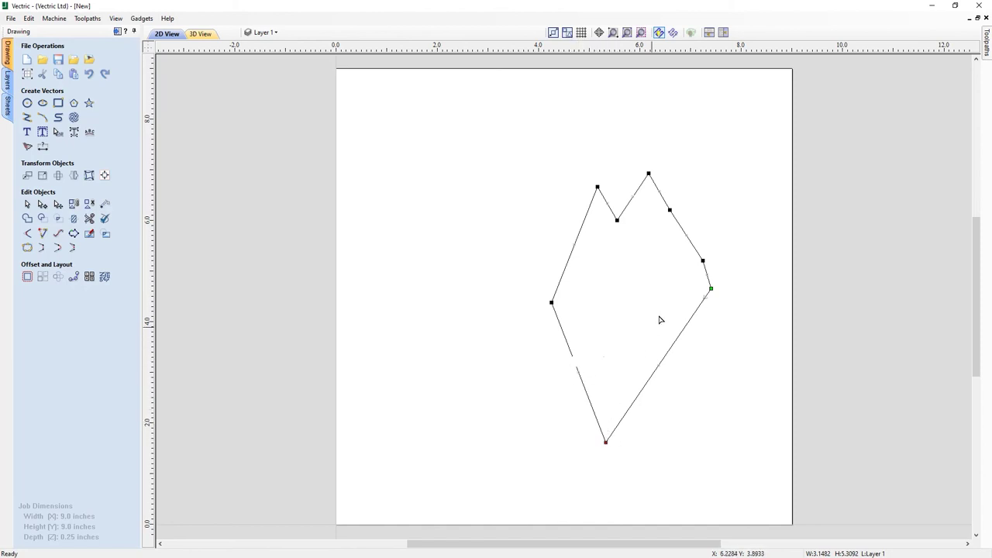
- Leave node editing and delete the polygon, clearing the job area
click(589, 321)
drag(705, 338, 594, 230)
key(Delete)
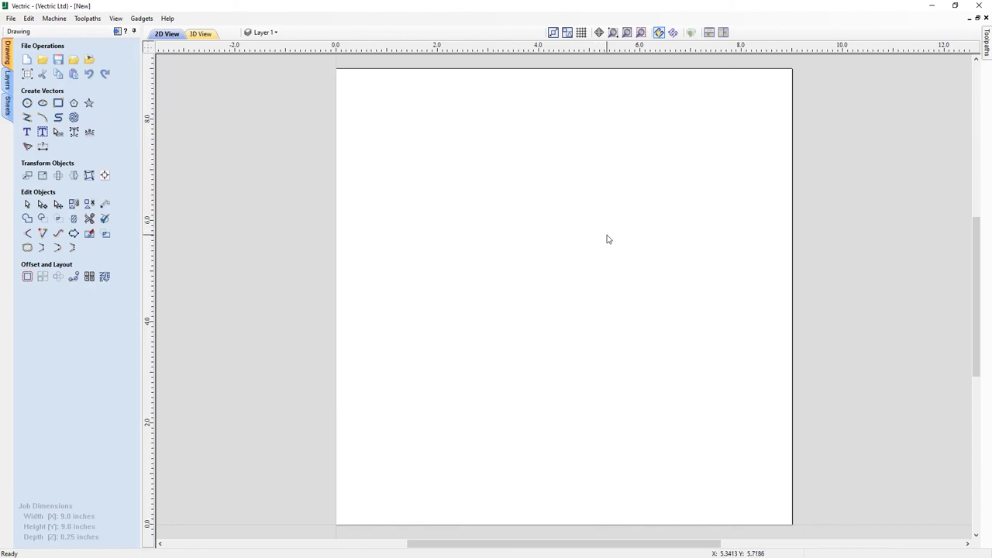